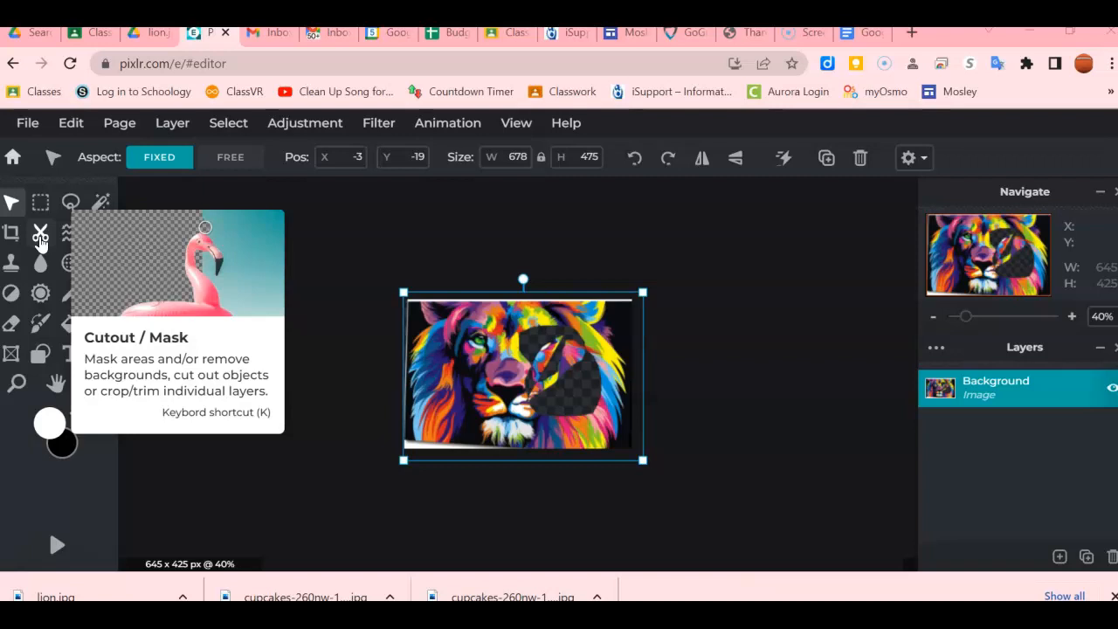
- Create a new blank image named "cut out tool"
left_click(29, 124)
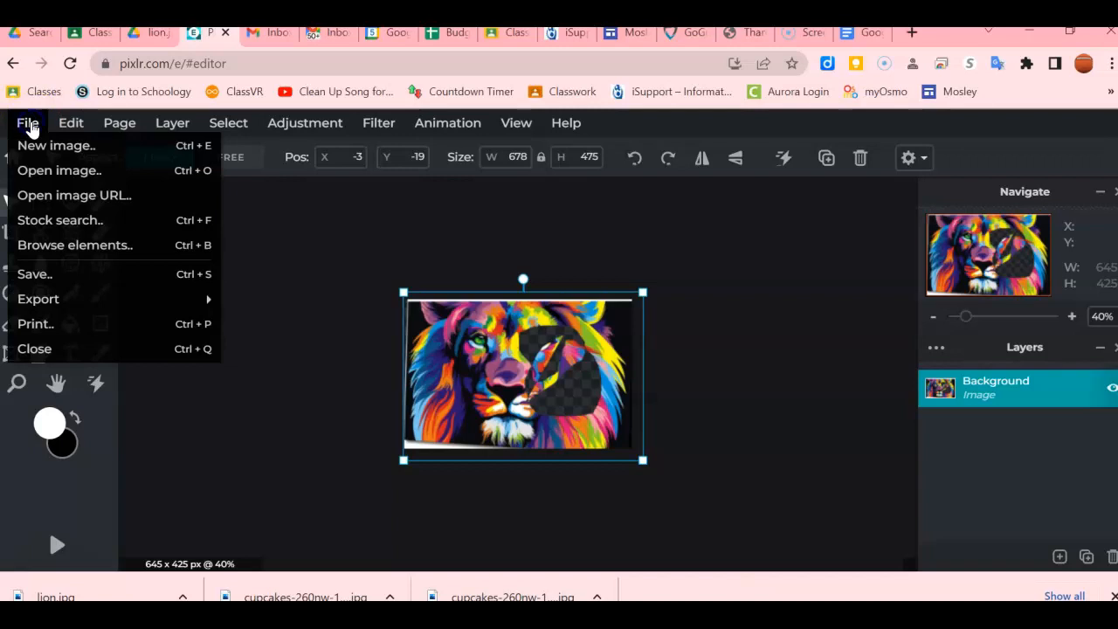
left_click(44, 147)
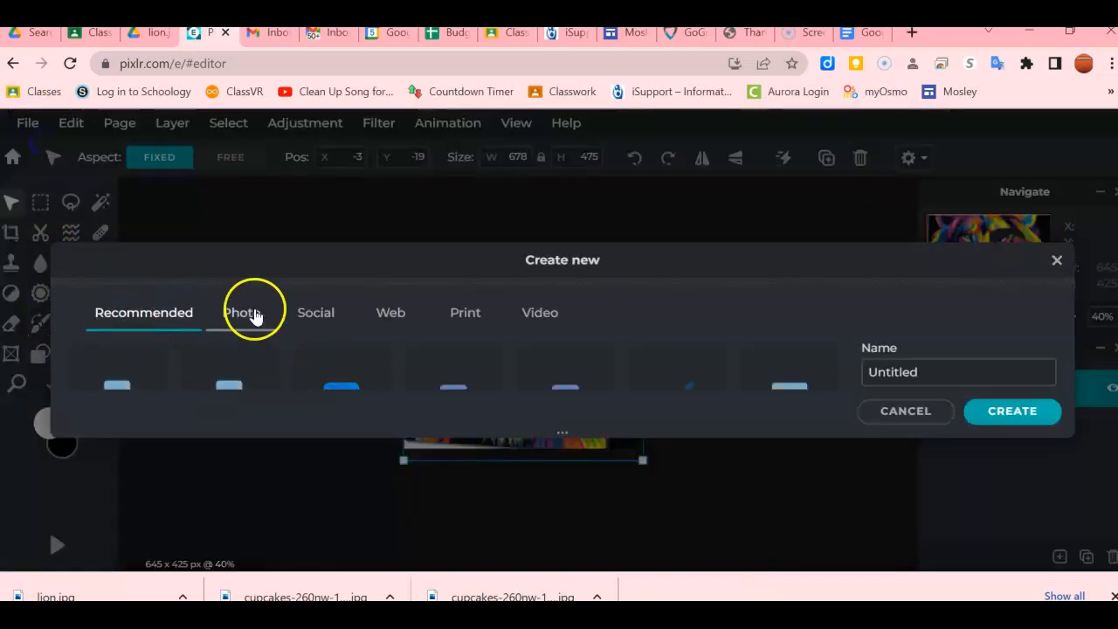
left_click(929, 374)
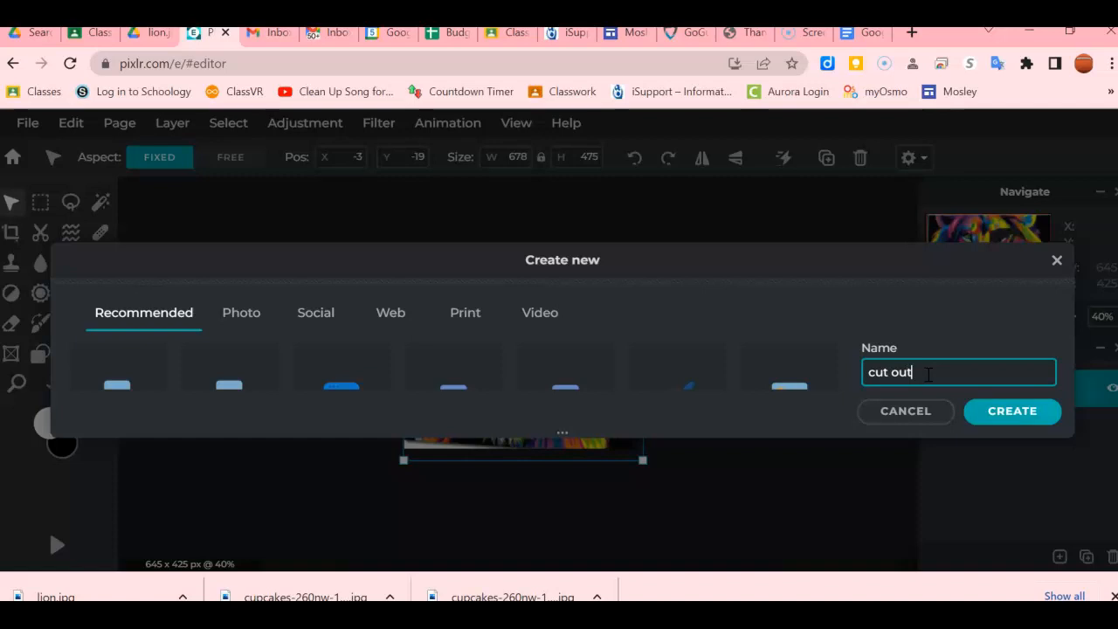
left_click(999, 411)
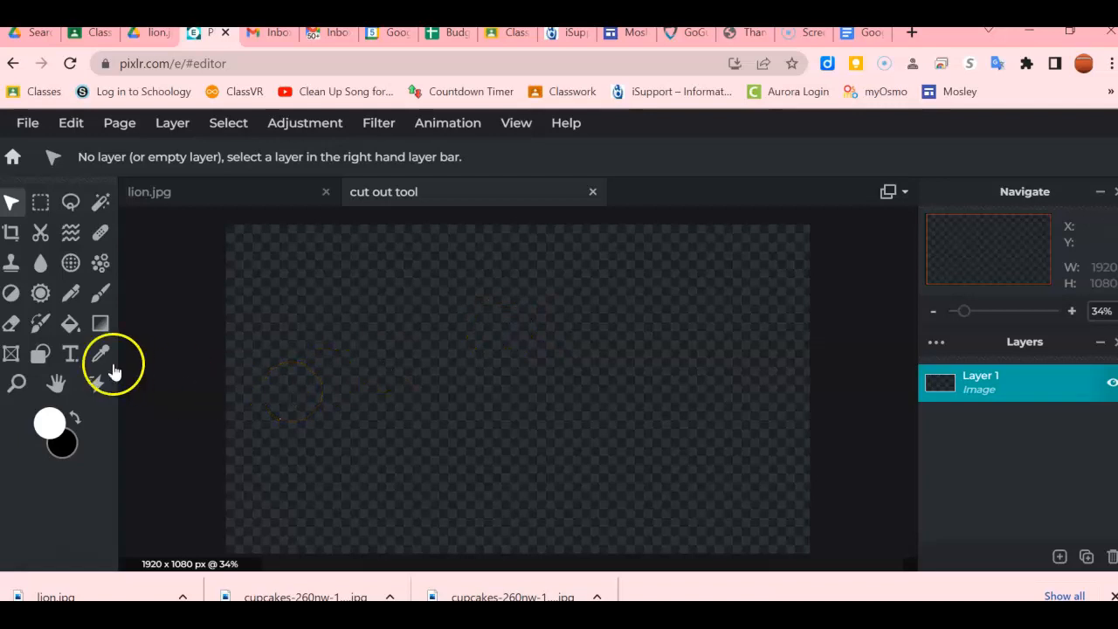
- Draw a white-filled rectangle shape covering the entire 1920 x 1080 px canvas
left_click(40, 356)
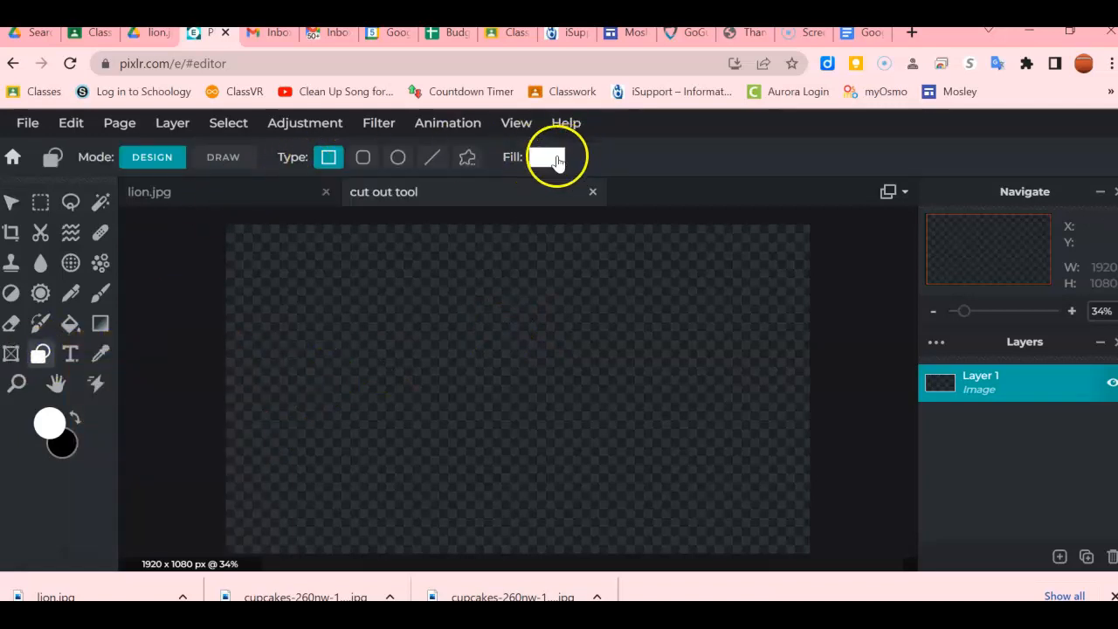
left_click(549, 159)
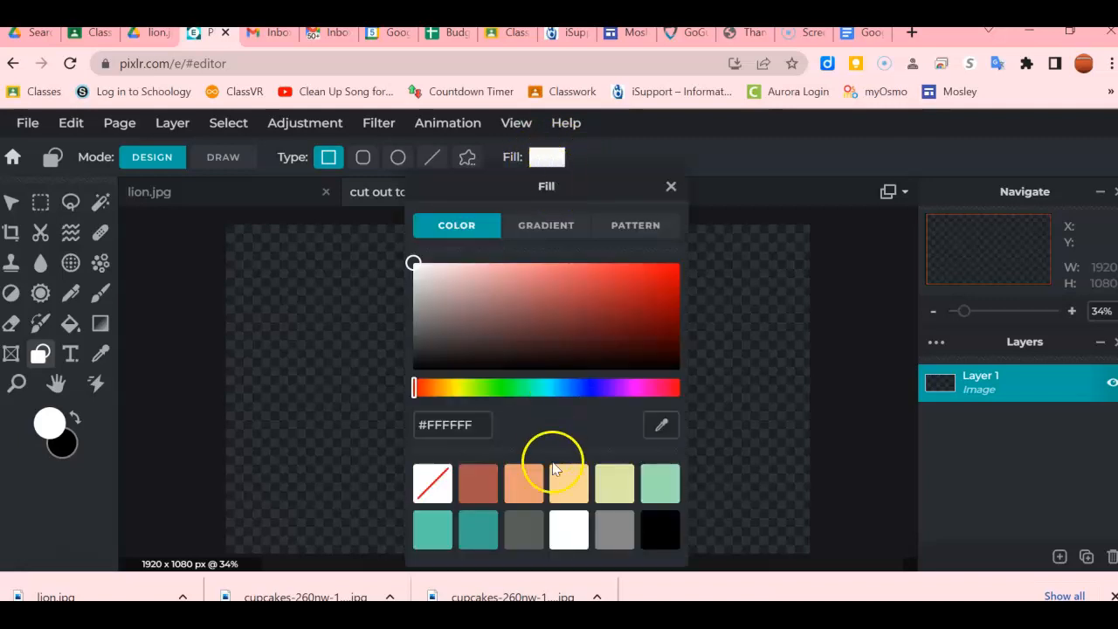
left_click(599, 389)
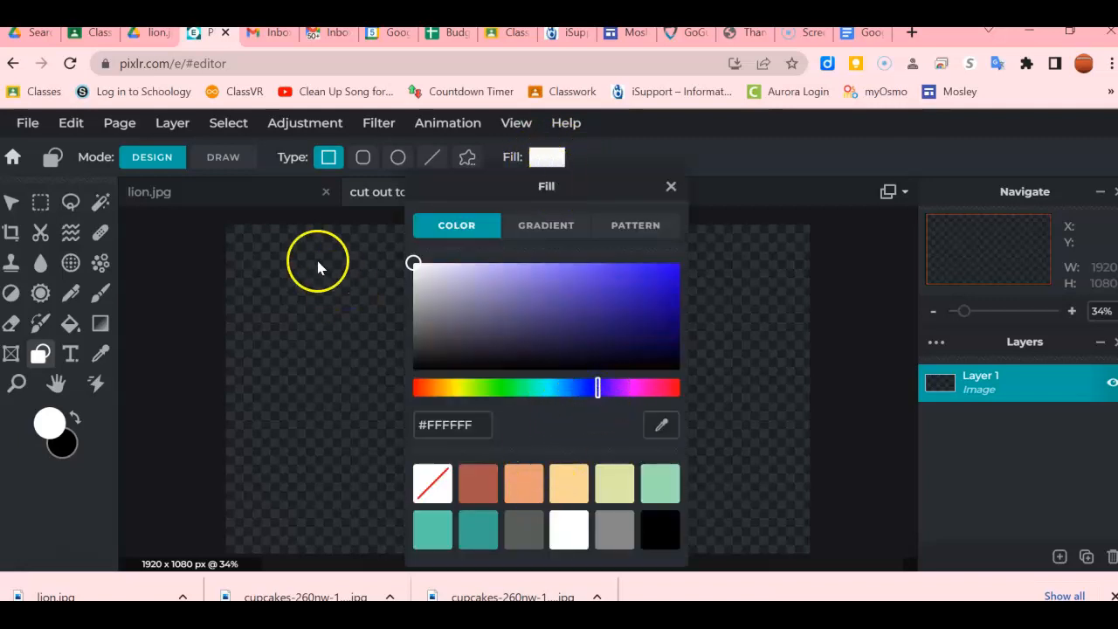
left_click(233, 232)
left_click_drag(229, 223, 809, 553)
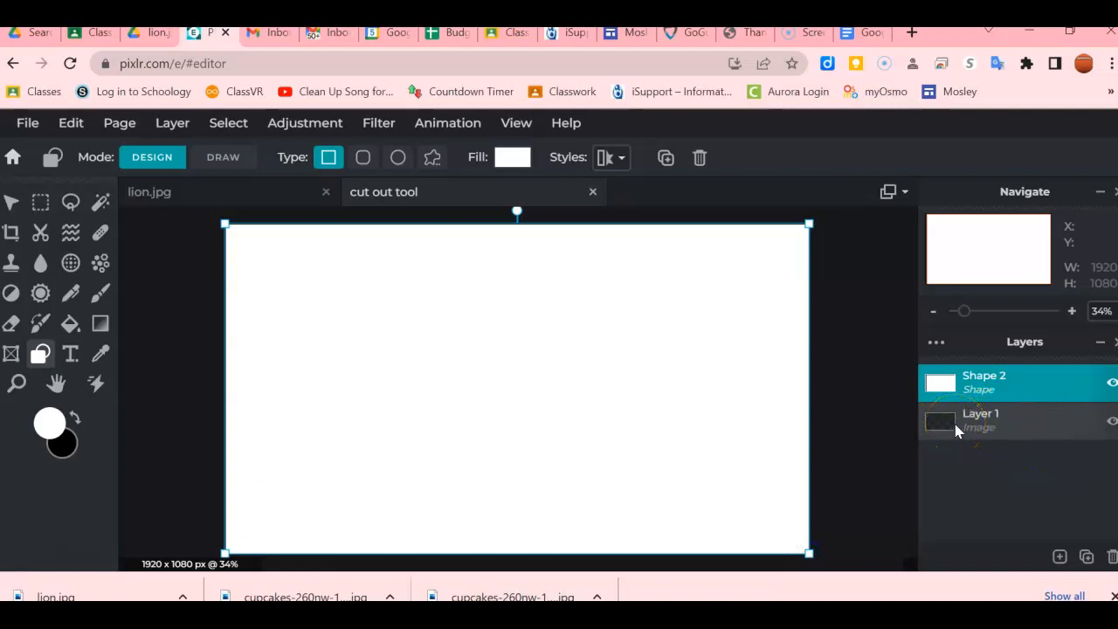
- Select the empty Layer 1 and toggle the white shape layer's visibility off and back on
left_click(1010, 422)
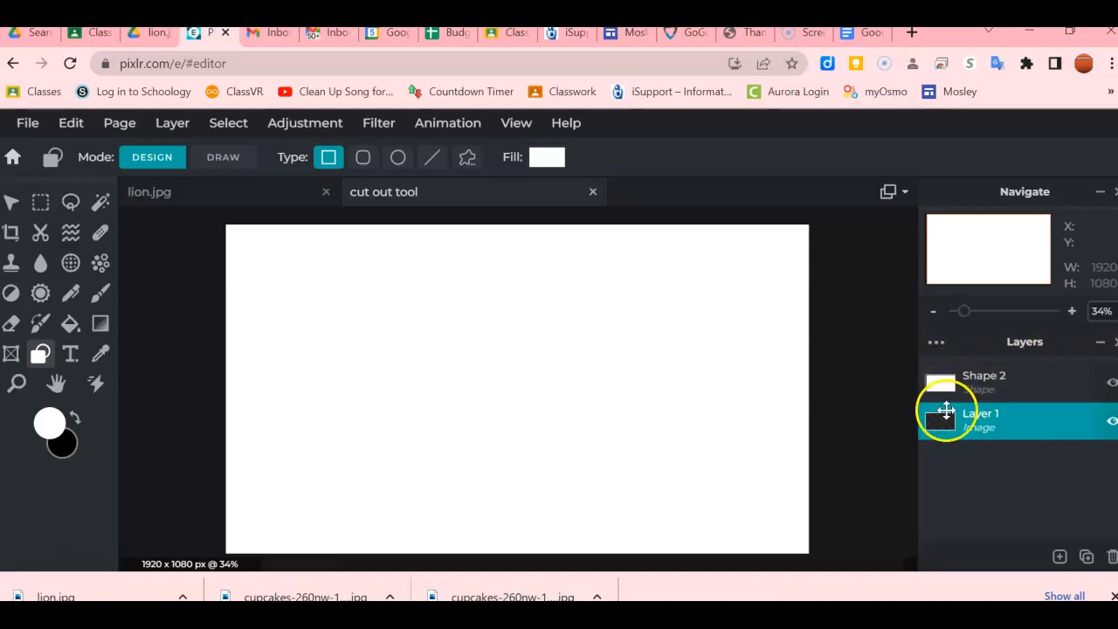
left_click(1112, 383)
left_click(1112, 384)
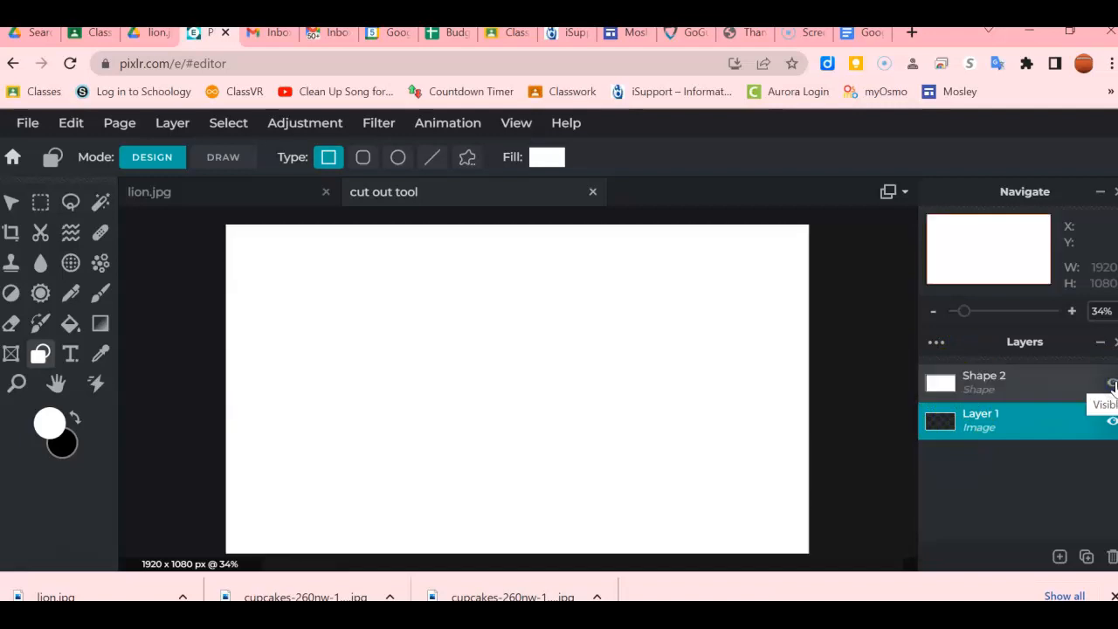
- Add the lion image from Downloads as a layer and place it above the white shape layer
left_click(173, 129)
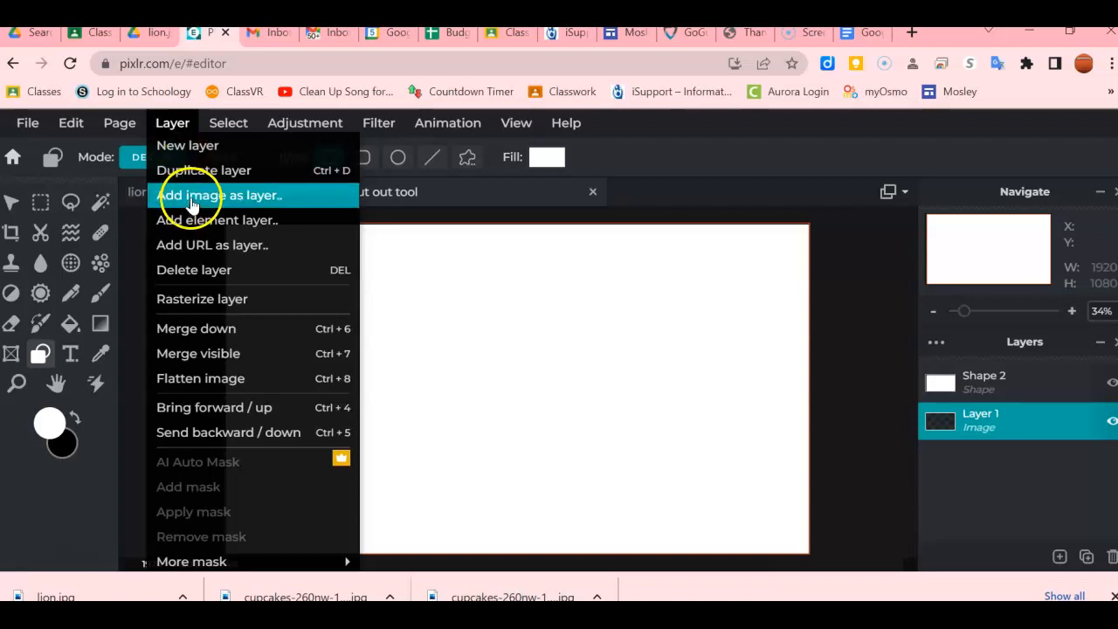
left_click(189, 196)
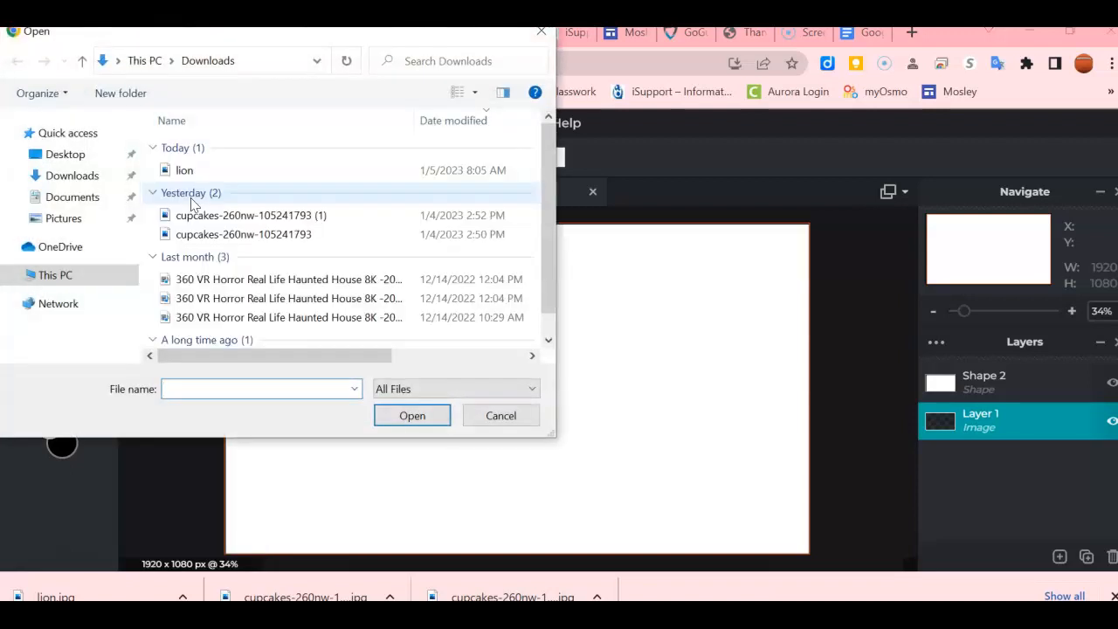
left_click(181, 170)
left_click(423, 417)
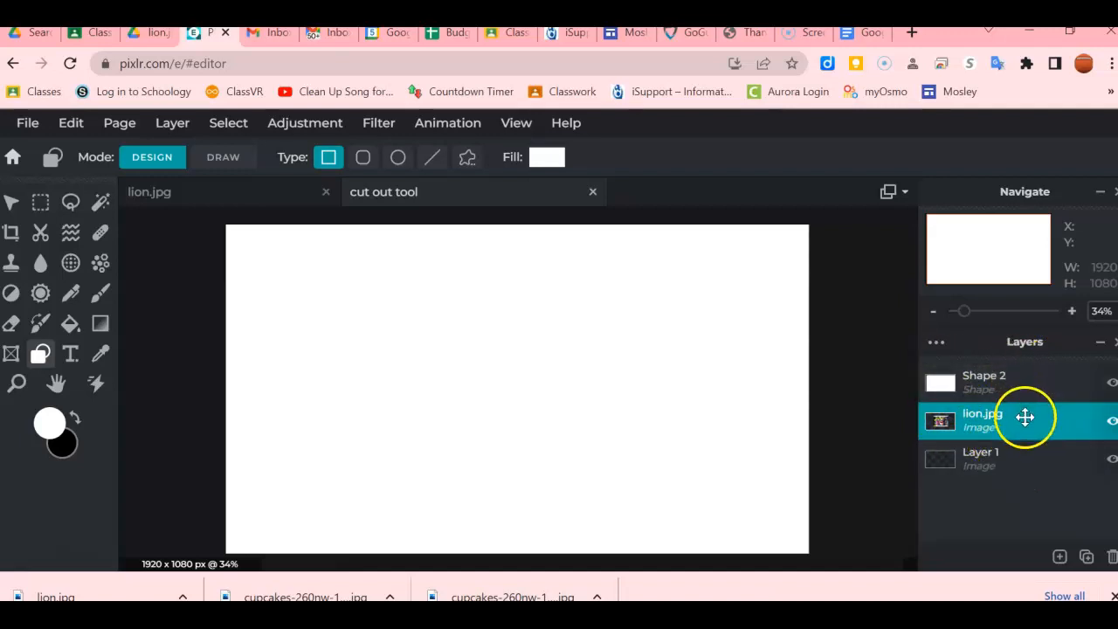
left_click_drag(1025, 418, 1031, 378)
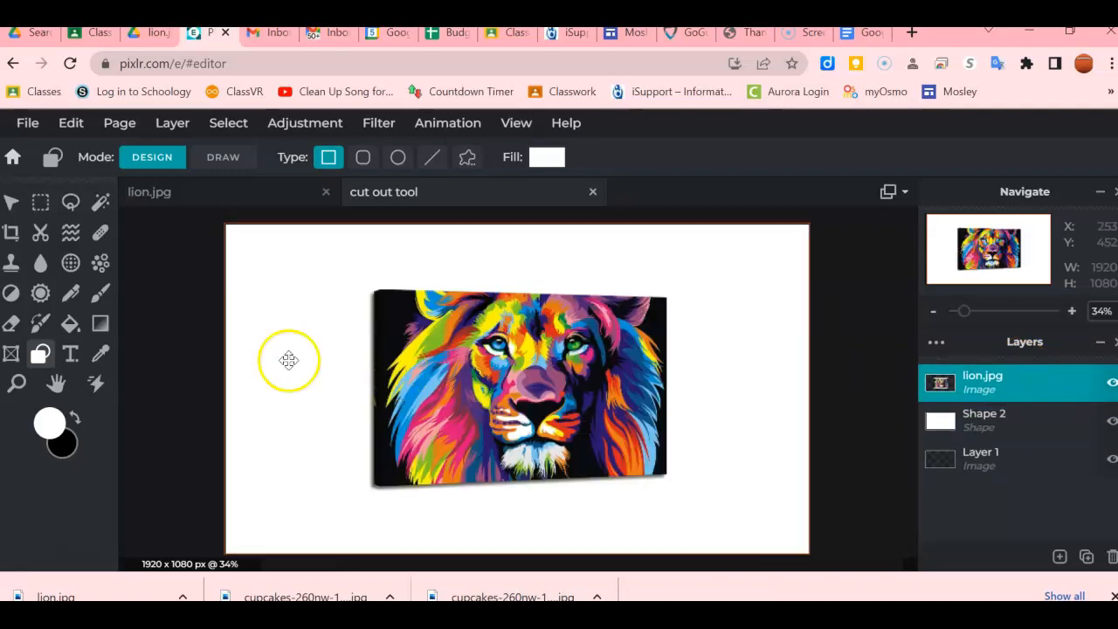
- Enlarge the lion image from two opposite corners to about 1620 x 1113 px, nearly filling the canvas
left_click(12, 202)
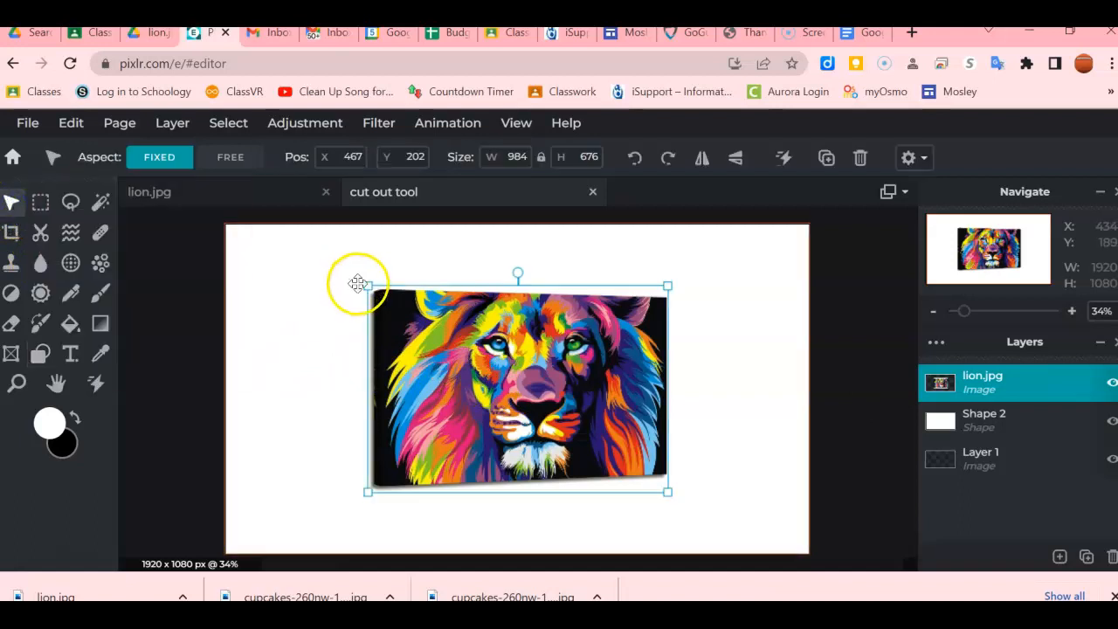
left_click_drag(367, 286, 267, 260)
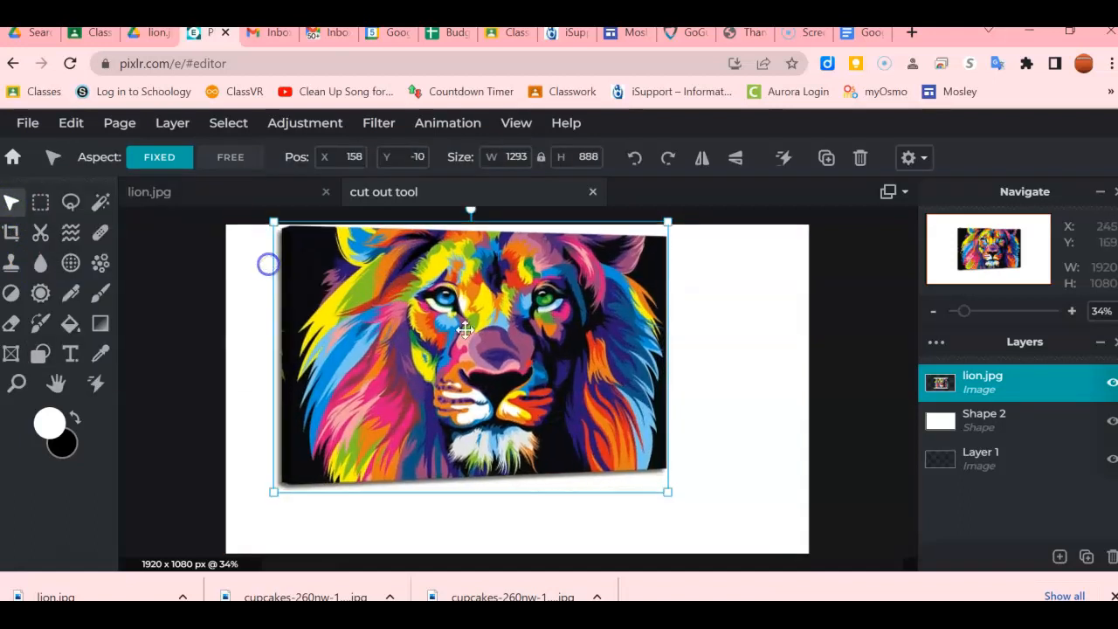
left_click_drag(669, 493, 768, 532)
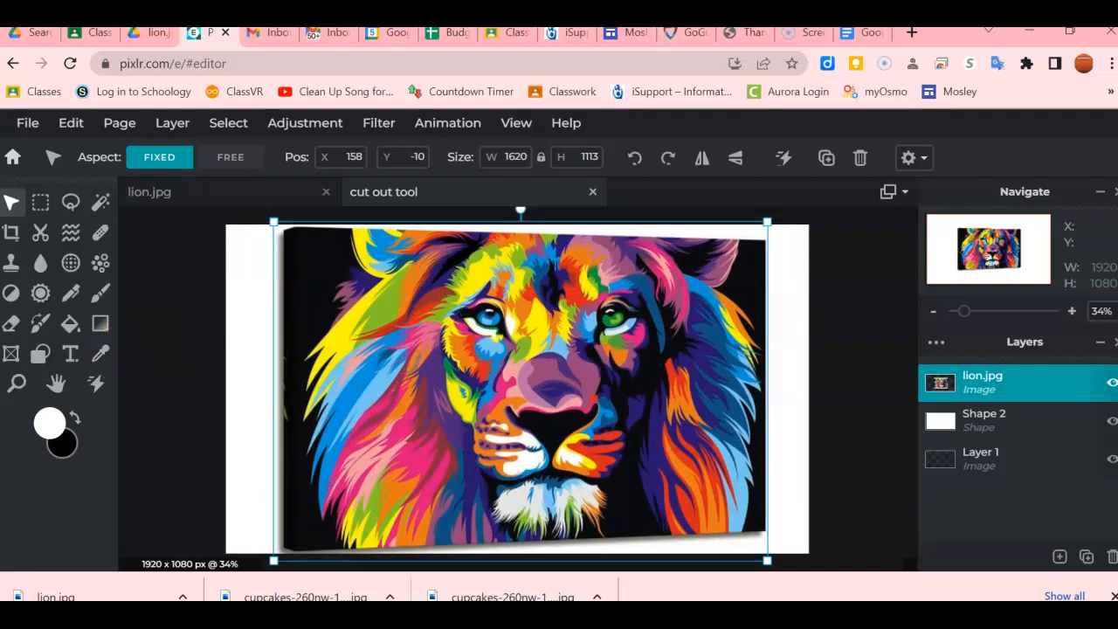
- Crop both sides of the canvas to the lion picture's edges, making it about 1581 x 1080 px
left_click(10, 232)
left_click_drag(225, 375, 282, 390)
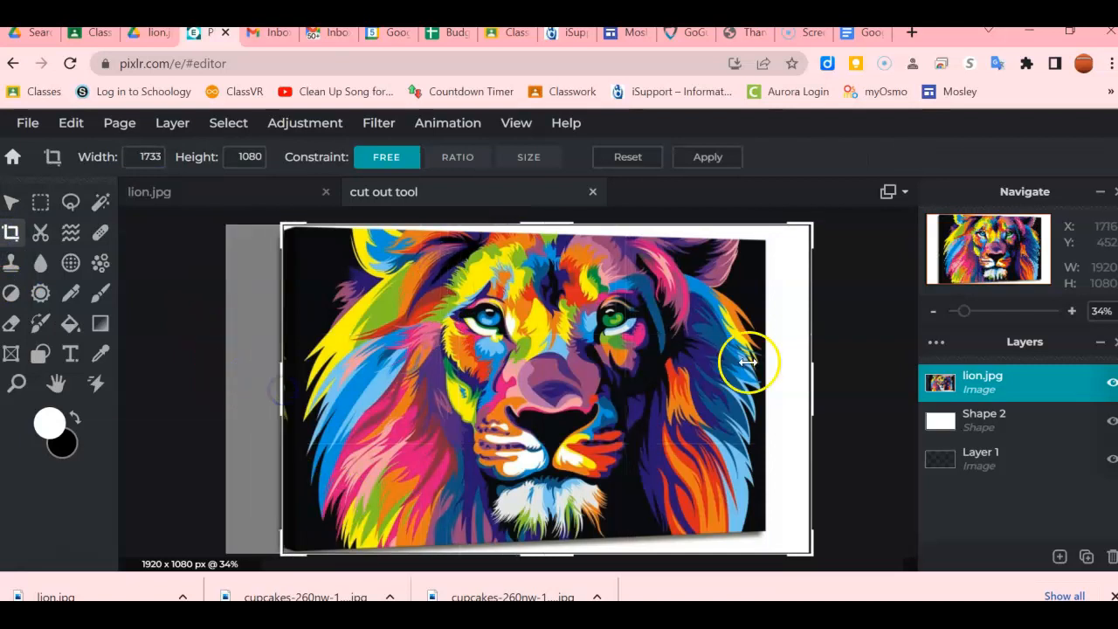
left_click_drag(802, 376, 771, 375)
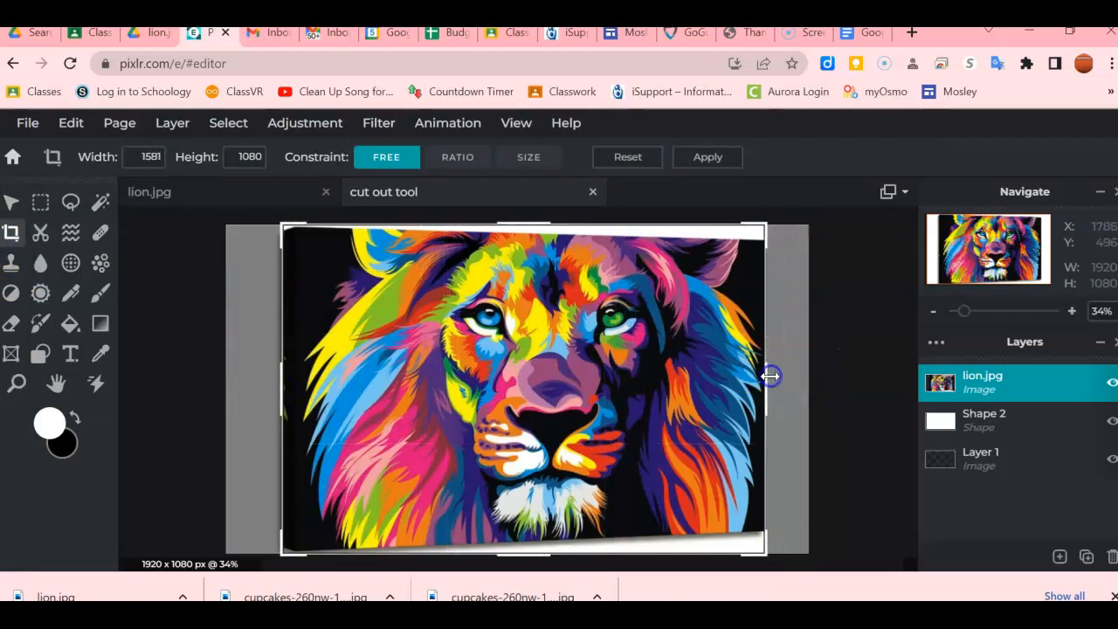
key("Return")
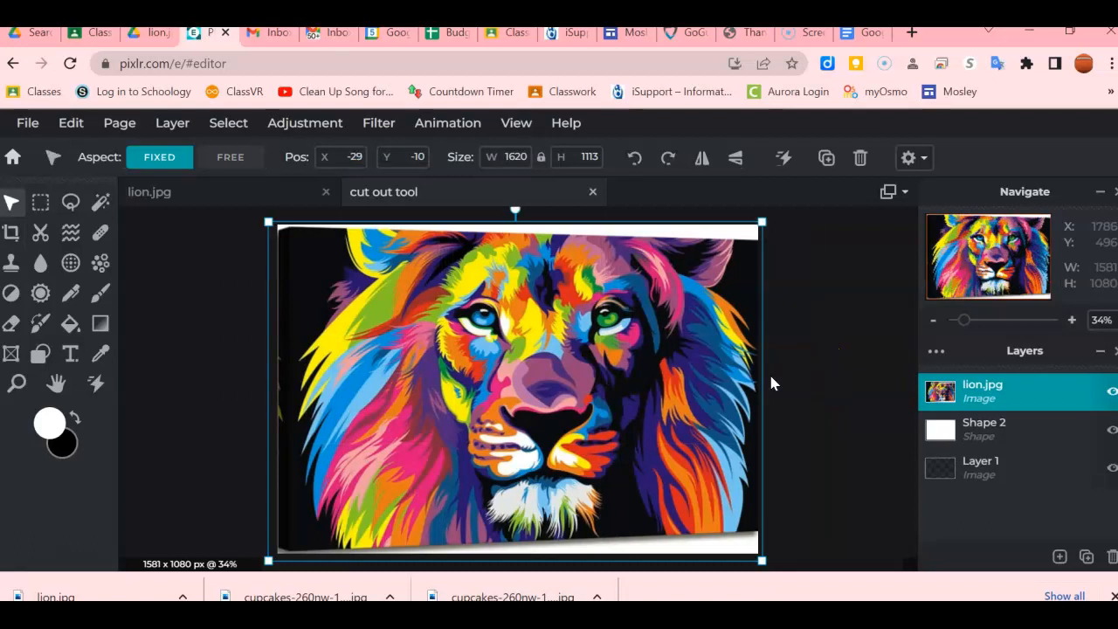
- Activate the Cutout tool and go through its magic, brush and lasso masks, ending on the shape mask
left_click(41, 238)
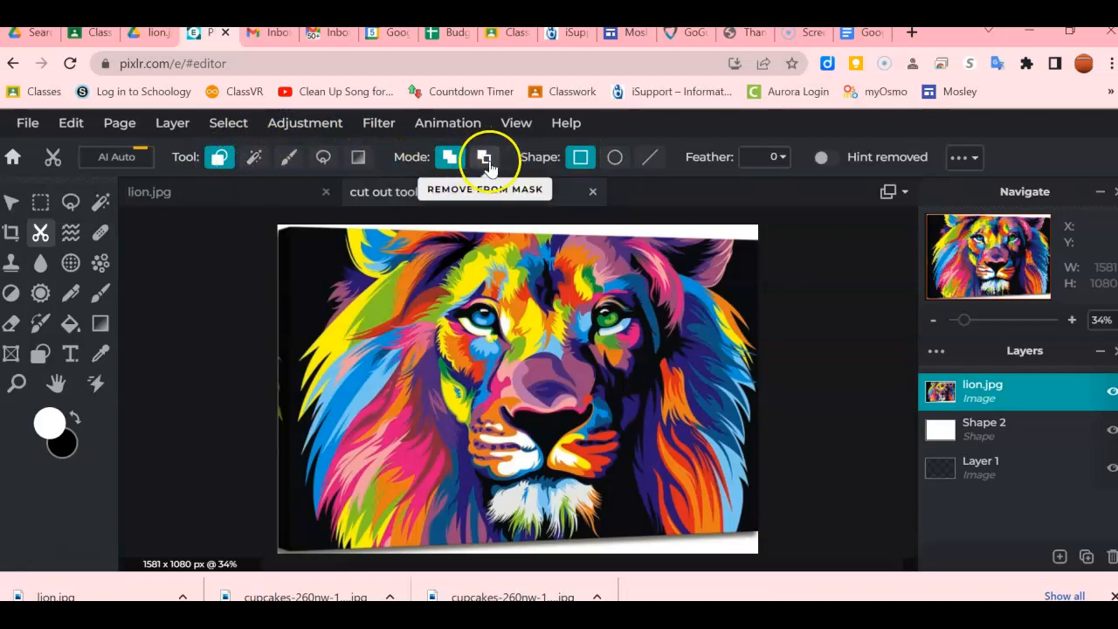
left_click(253, 158)
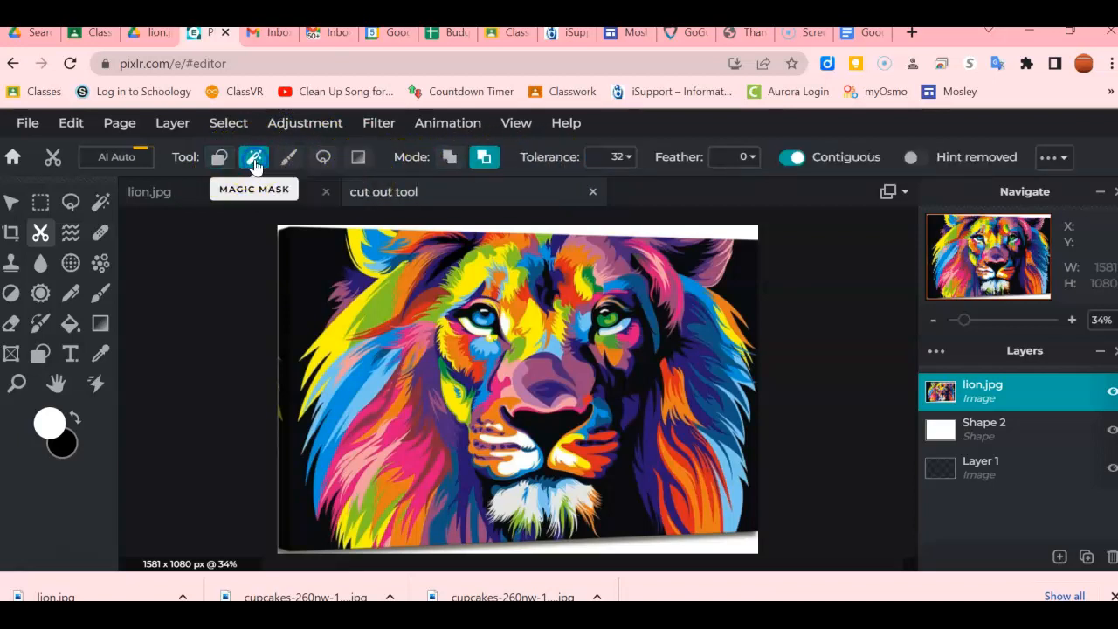
left_click(282, 162)
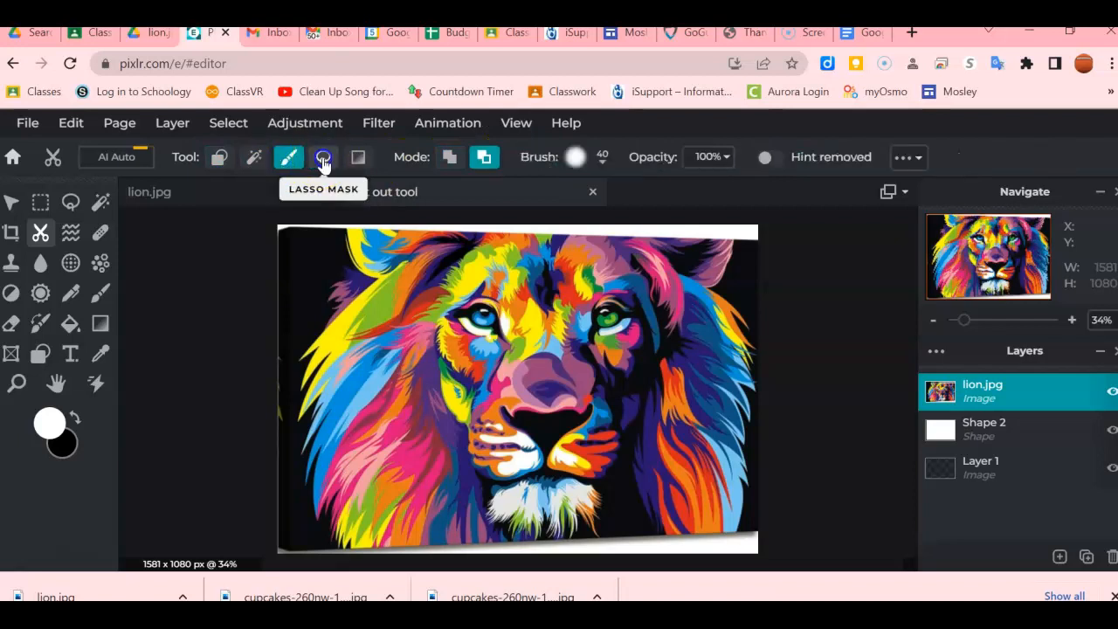
left_click(323, 157)
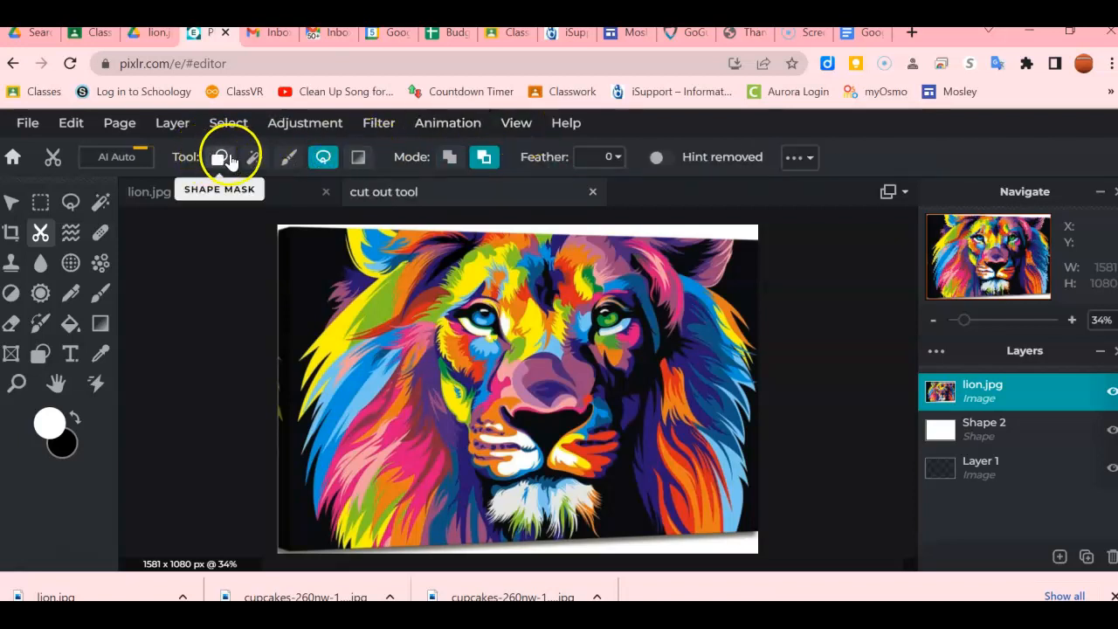
left_click(225, 161)
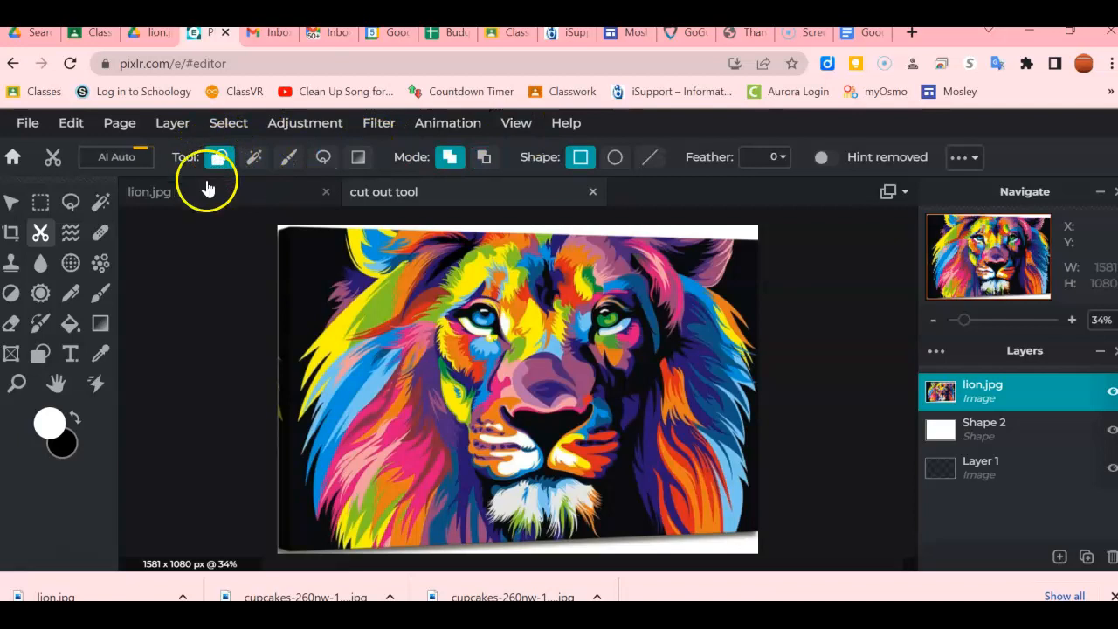
- Try a rectangular shape mask that keeps only the area around the lion's eyes and nose, and undo it
left_click(581, 158)
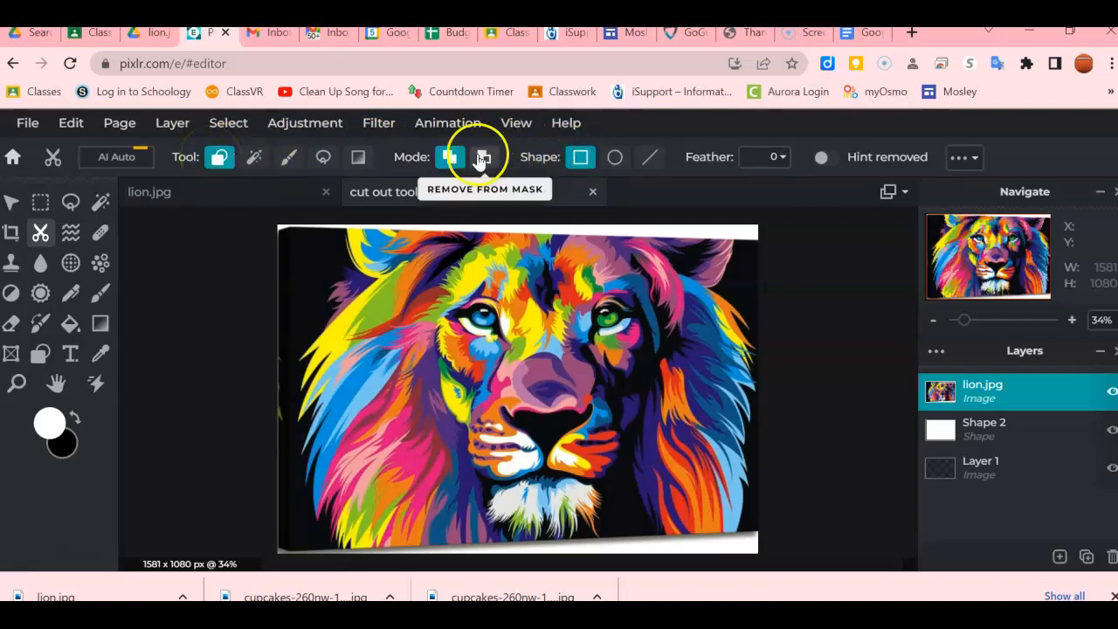
left_click(450, 158)
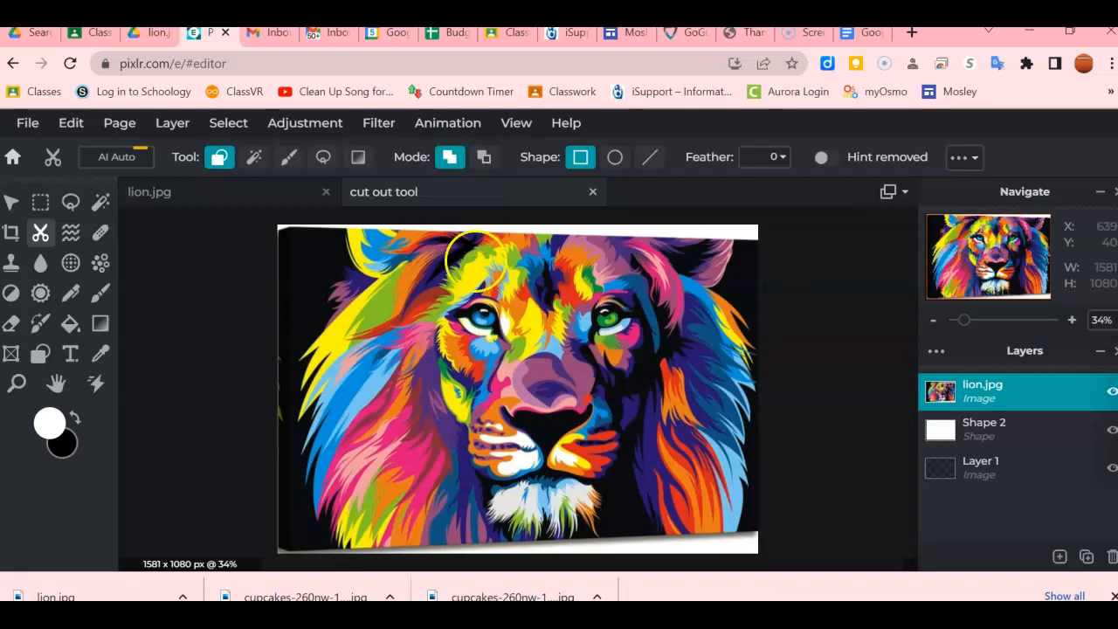
left_click_drag(434, 271, 496, 404)
mouse_move(635, 423)
left_mouse_down()
mouse_move(666, 423)
mouse_move(653, 416)
left_mouse_up()
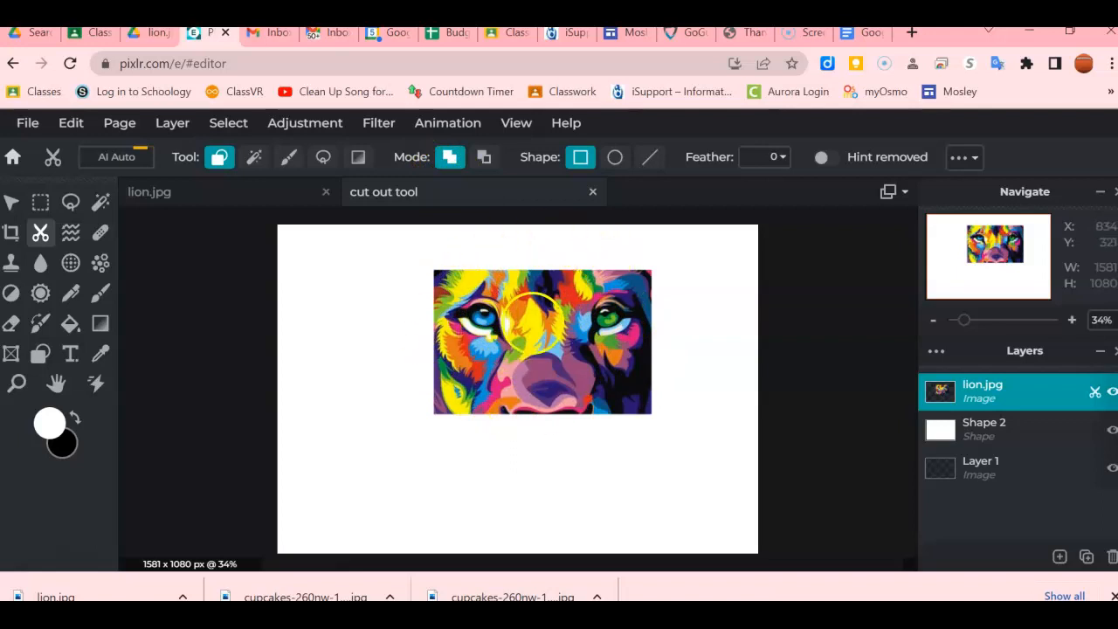
left_click(72, 124)
left_click(77, 145)
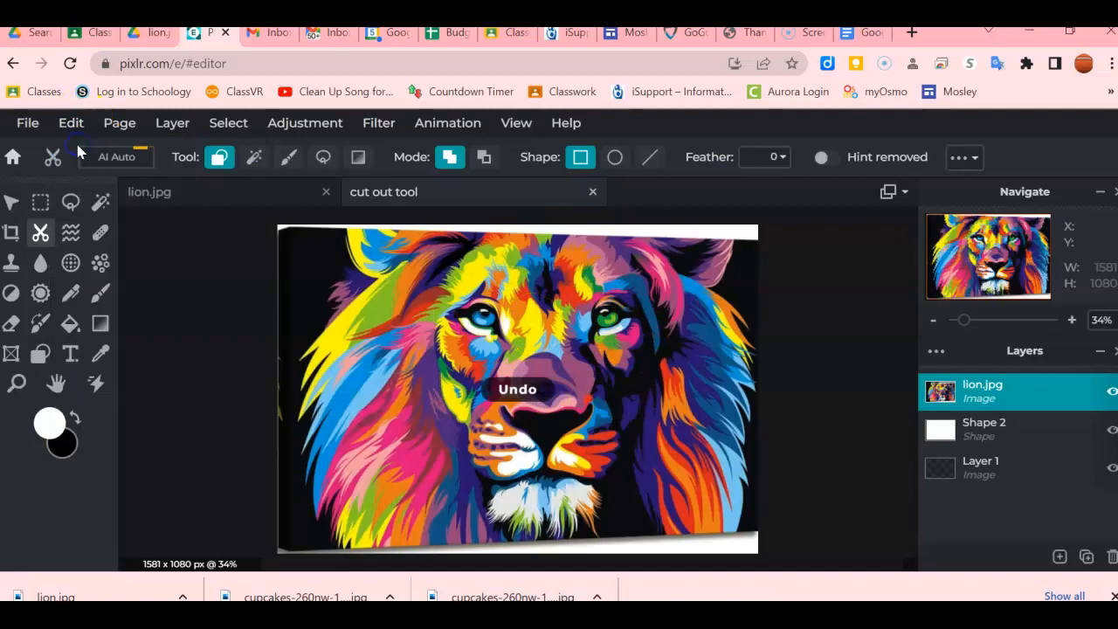
- Try removing a rectangle over the lion's eyes and nose with the shape mask in remove mode, and undo it
left_click(483, 158)
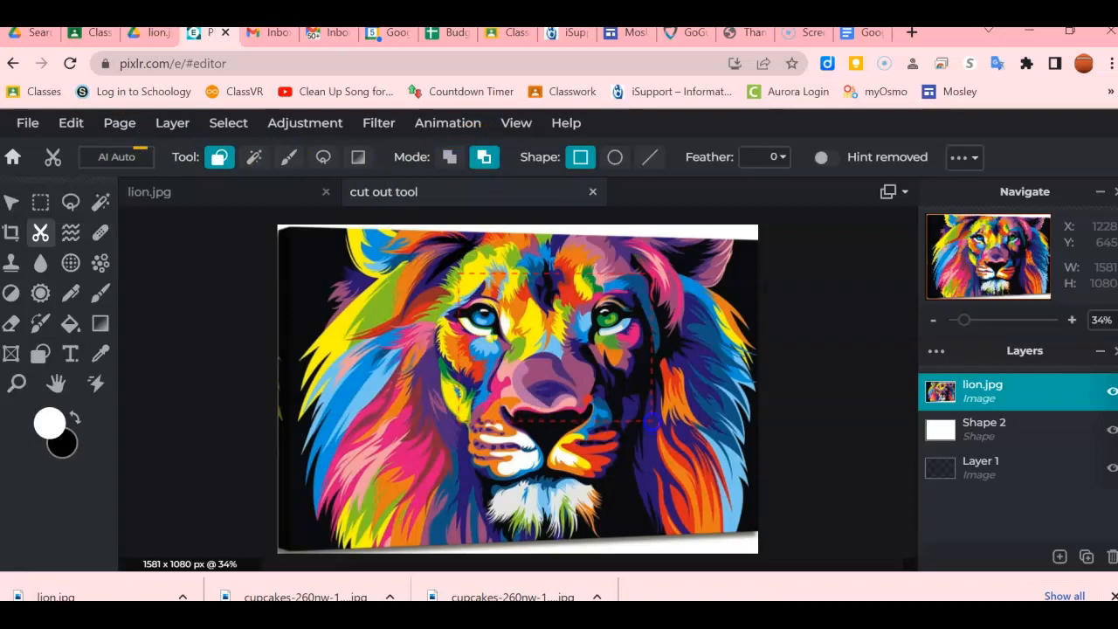
left_click_drag(652, 422, 645, 415)
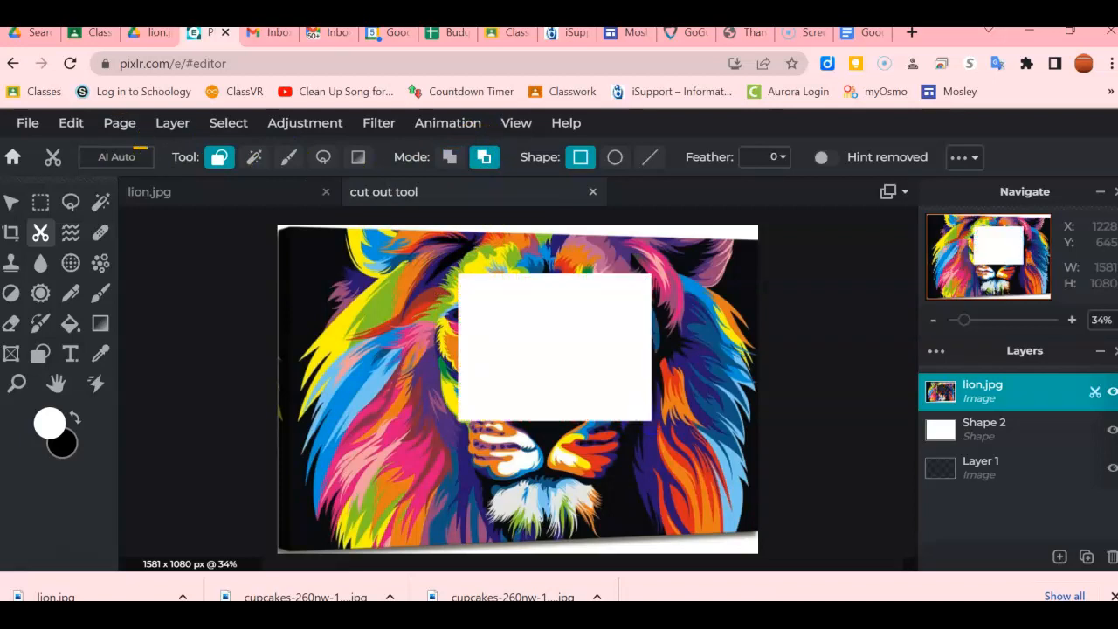
left_click(72, 123)
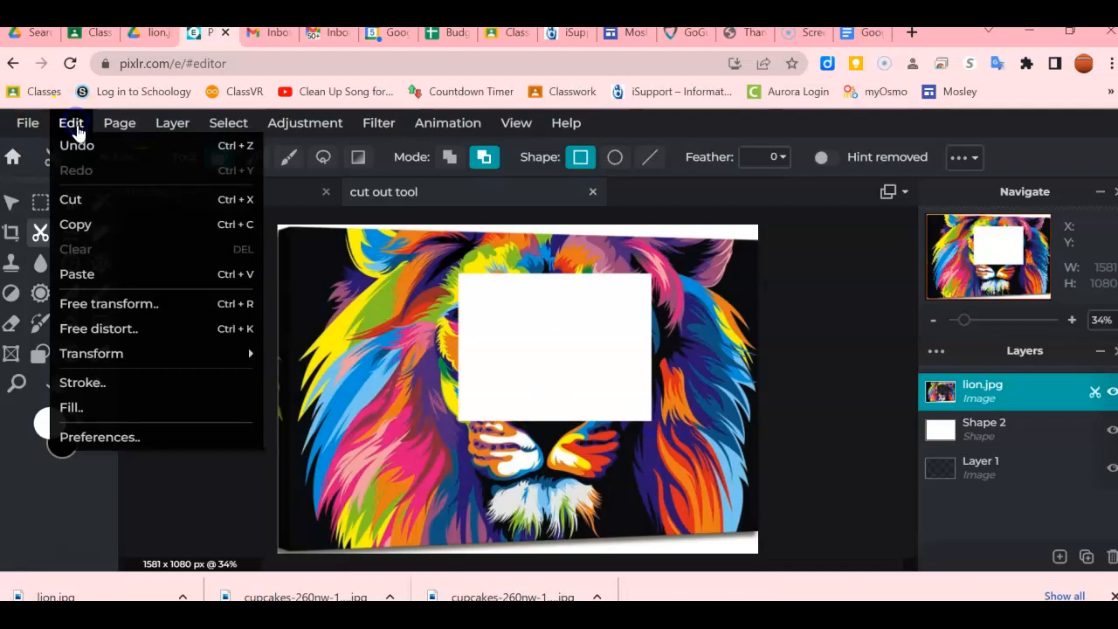
left_click(83, 148)
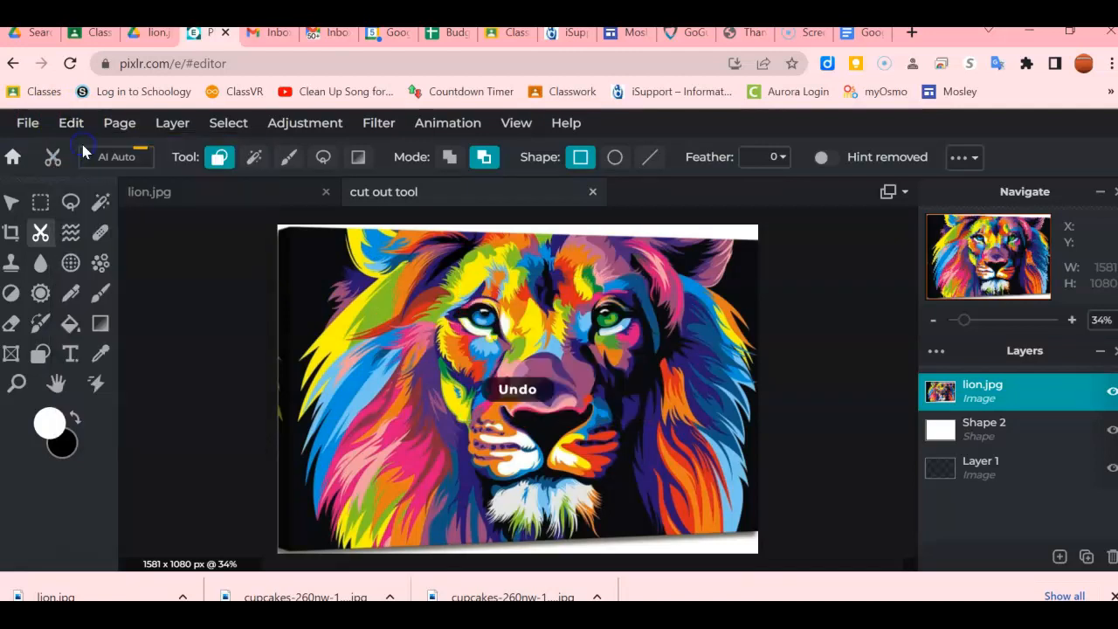
- Cut a small circle out of the lion's blue eye using the circular shape mask in remove mode
left_click(616, 162)
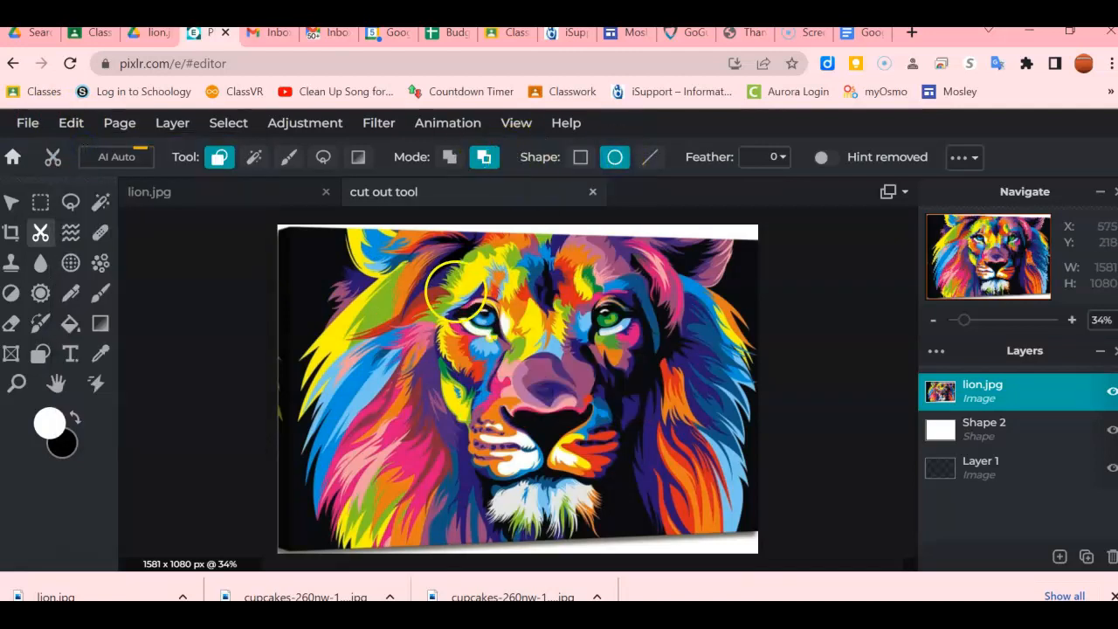
left_click_drag(449, 292, 515, 350)
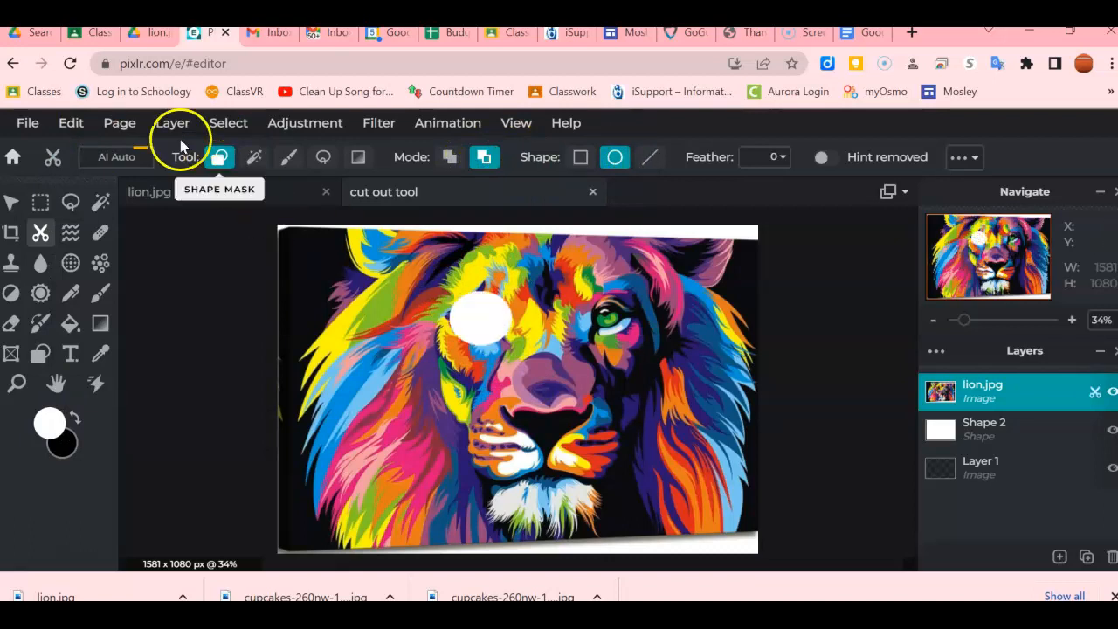
- Undo the circular cut over the lion's blue eye
left_click(71, 123)
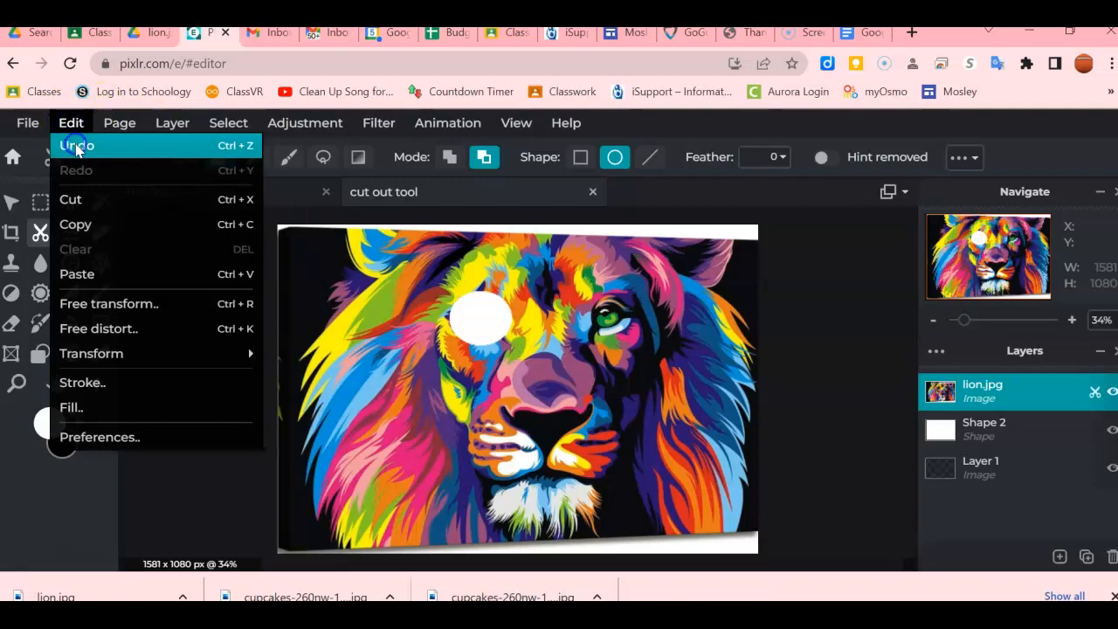
left_click(76, 146)
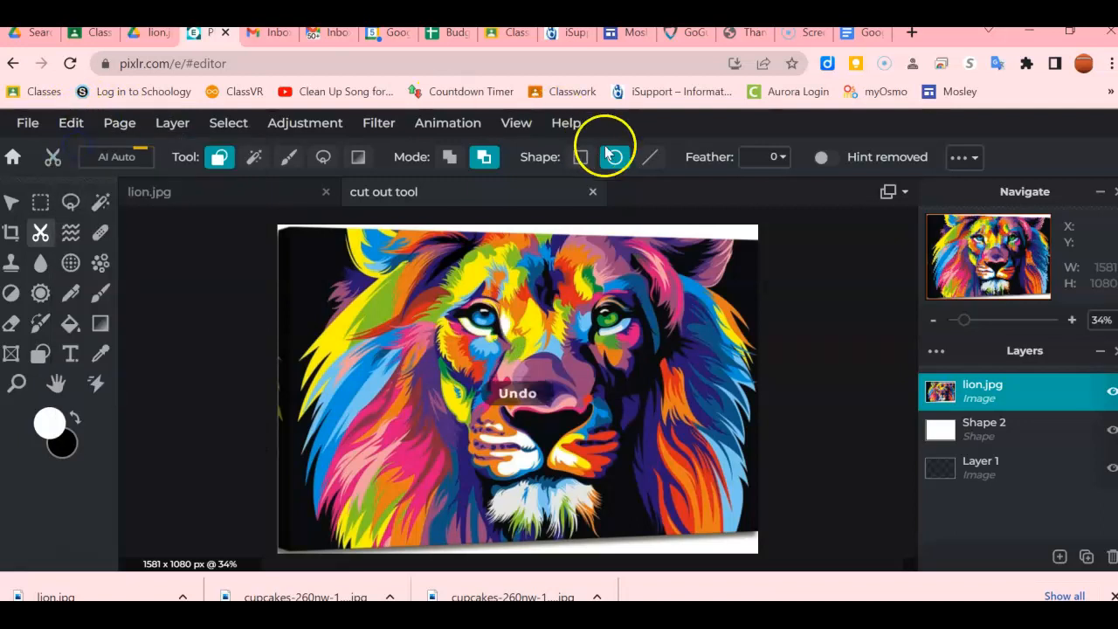
- Try a circular shape mask in add mode that keeps only the lion's blue eye, and undo it
left_click(448, 159)
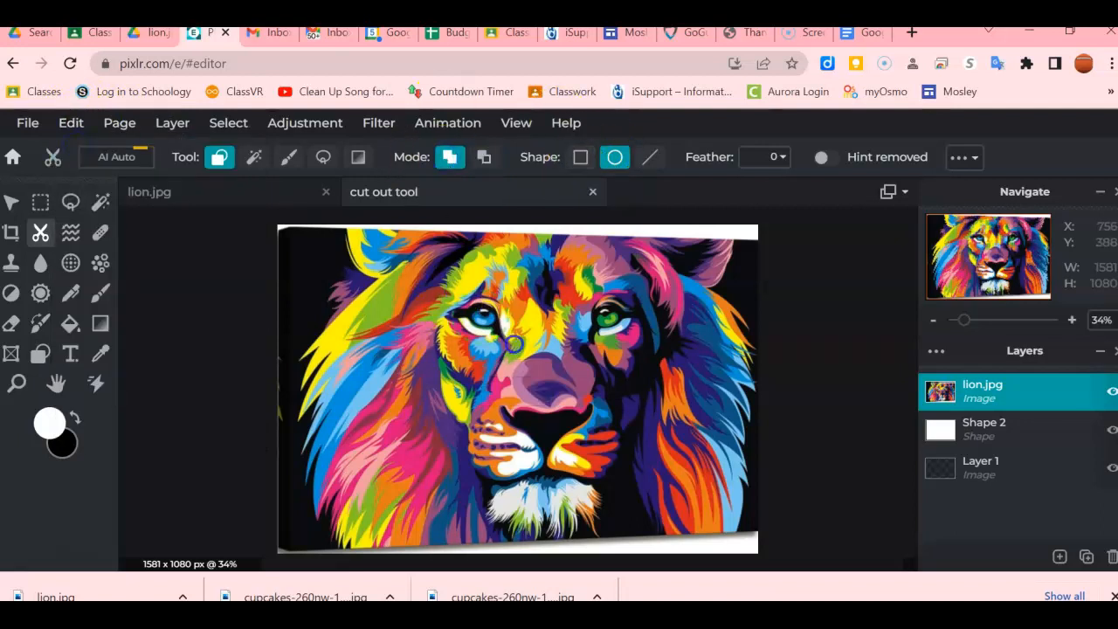
left_click_drag(453, 290, 524, 350)
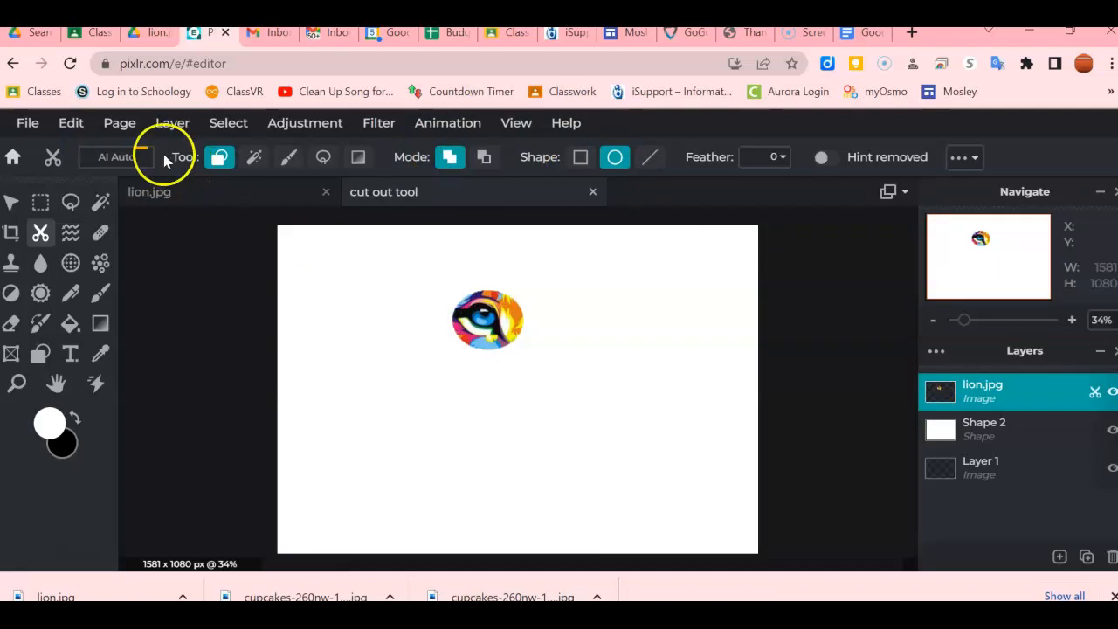
left_click(74, 123)
left_click(78, 147)
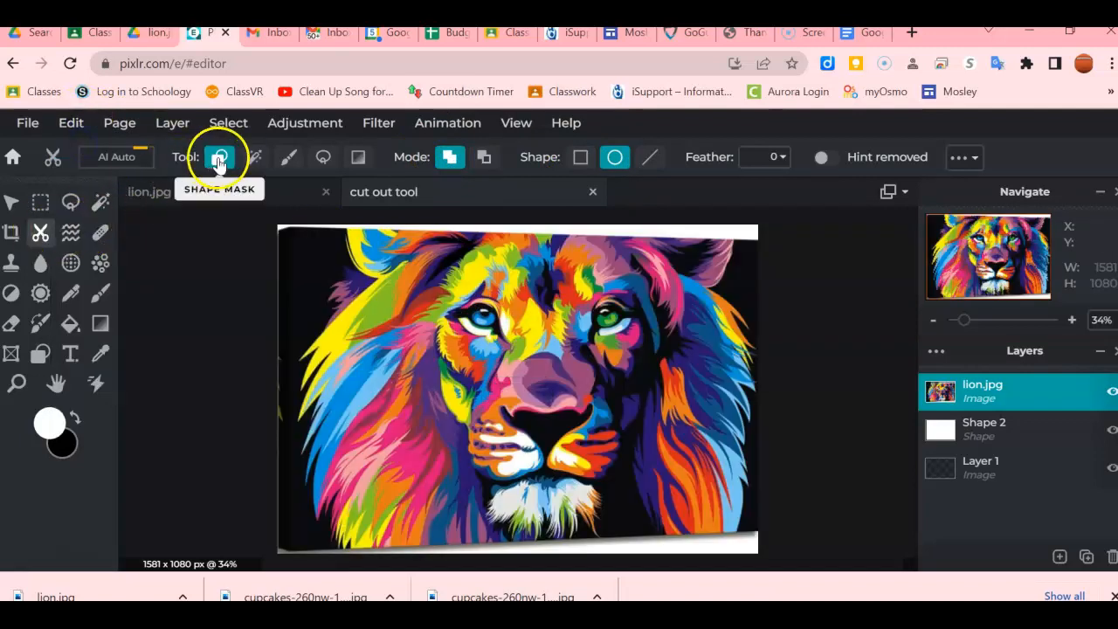
- Cut yellow, light-blue and pink mane strands plus patches on the forehead and ear out of the lion with the magic mask in remove mode
left_click(254, 160)
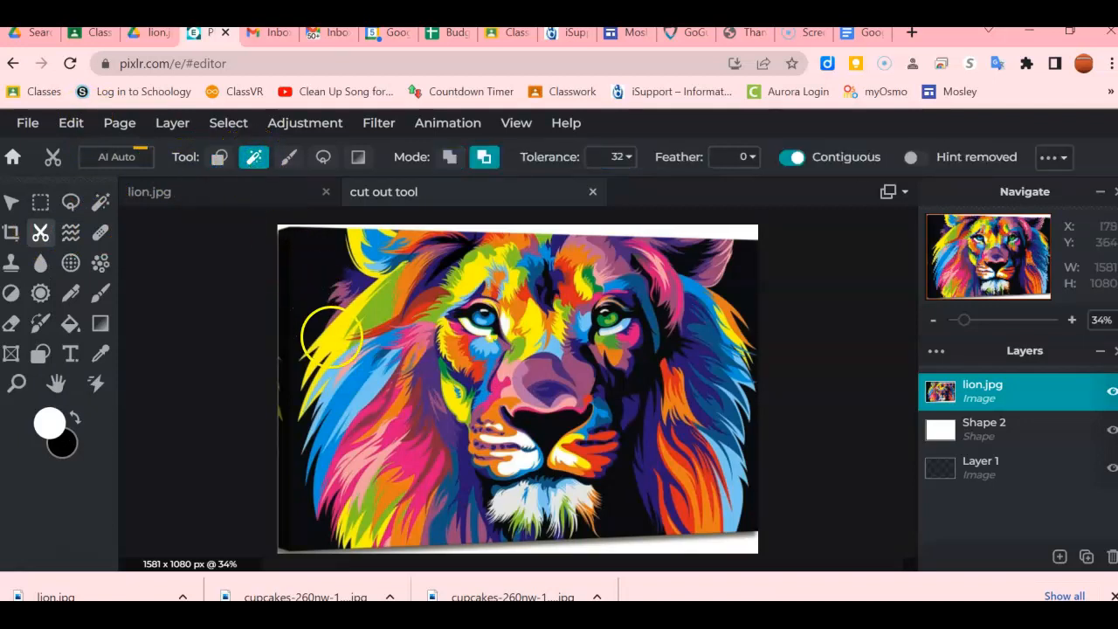
left_click(331, 336)
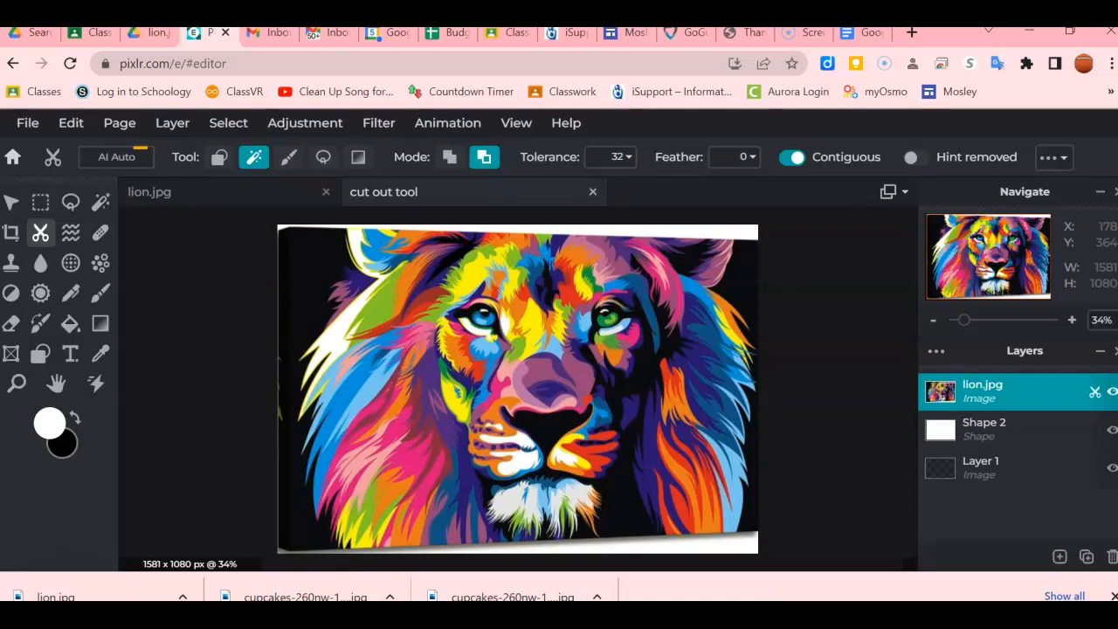
left_click(354, 385)
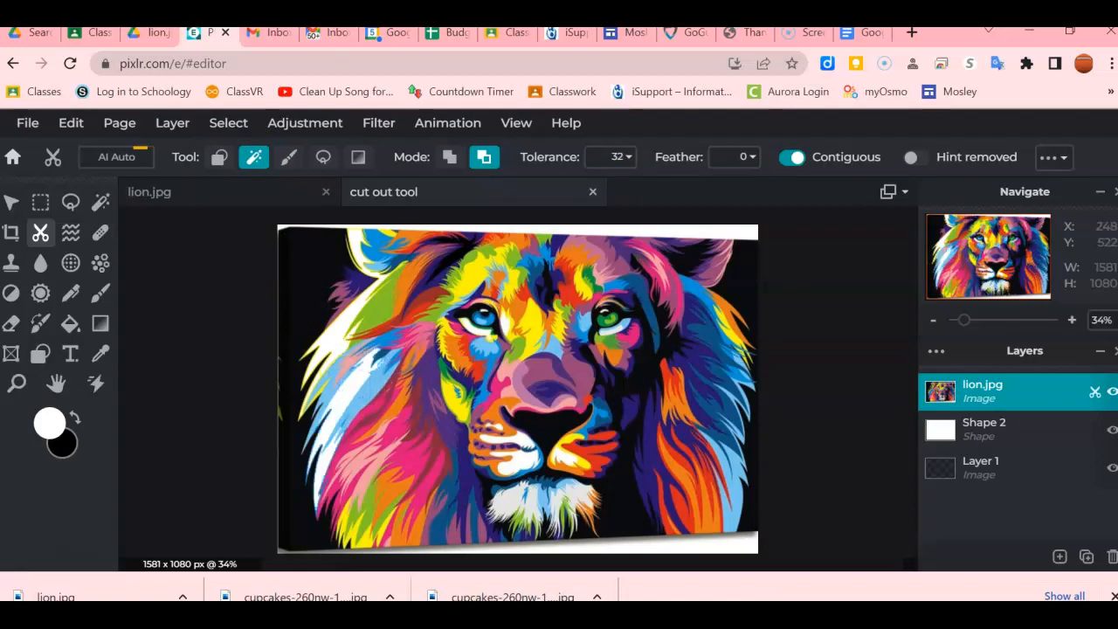
left_click(448, 156)
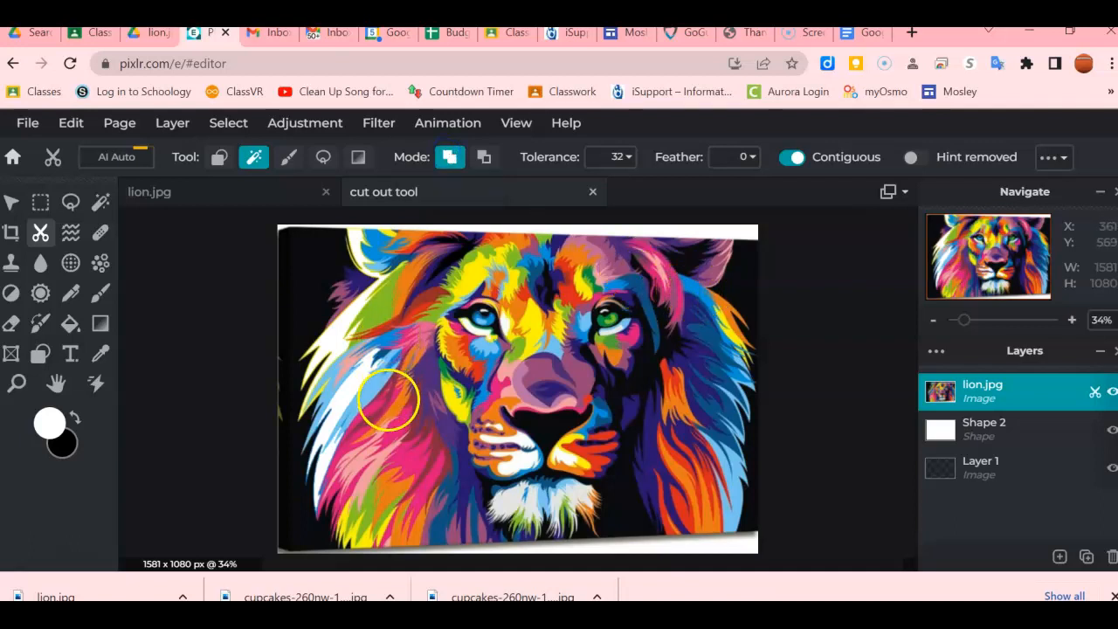
left_click(484, 157)
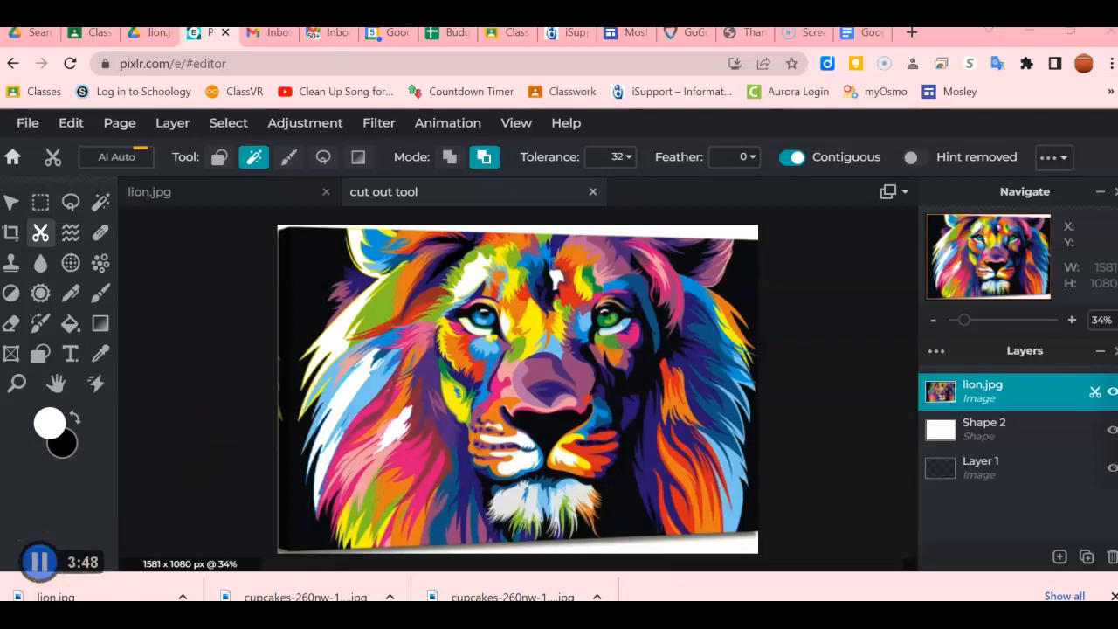
left_click(485, 159)
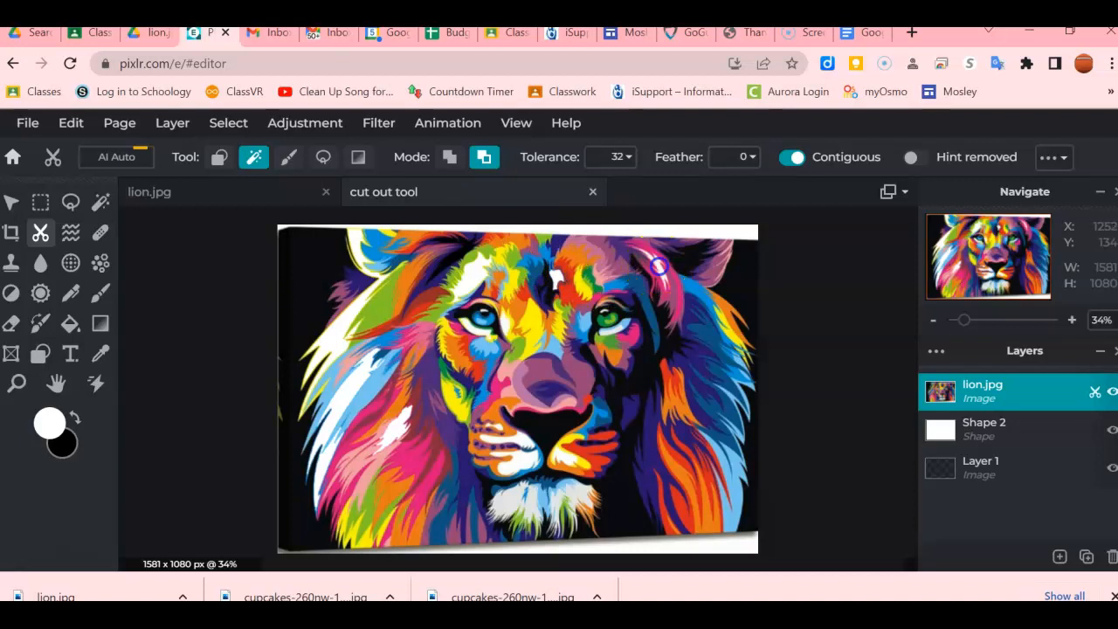
- Try painting loops over the mane below the green eye using the draw mask in add mode
left_click(449, 157)
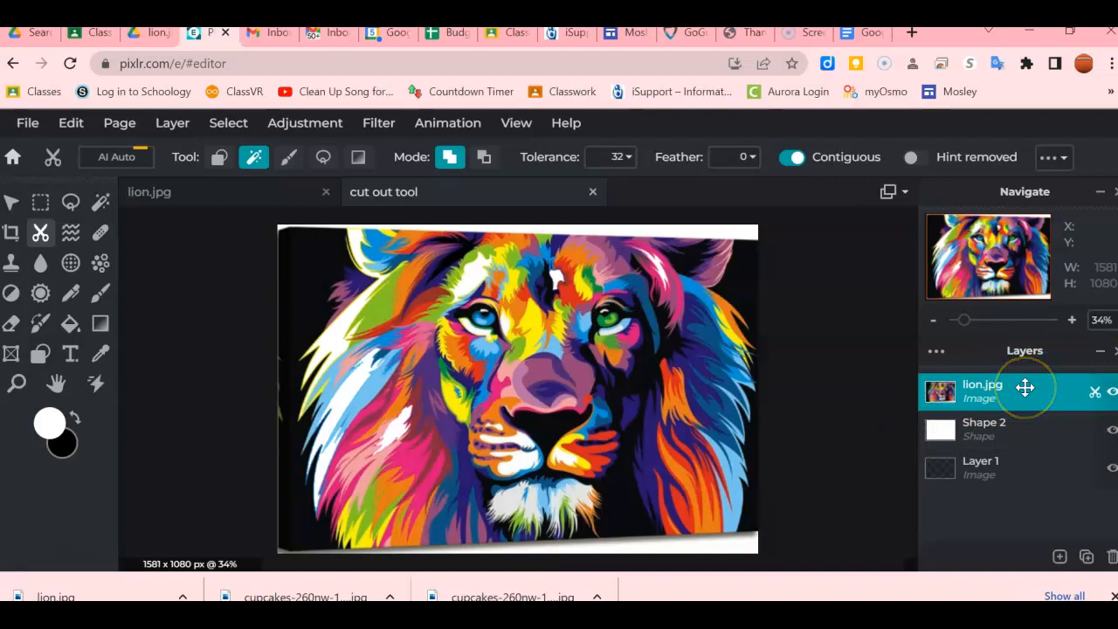
left_click(291, 163)
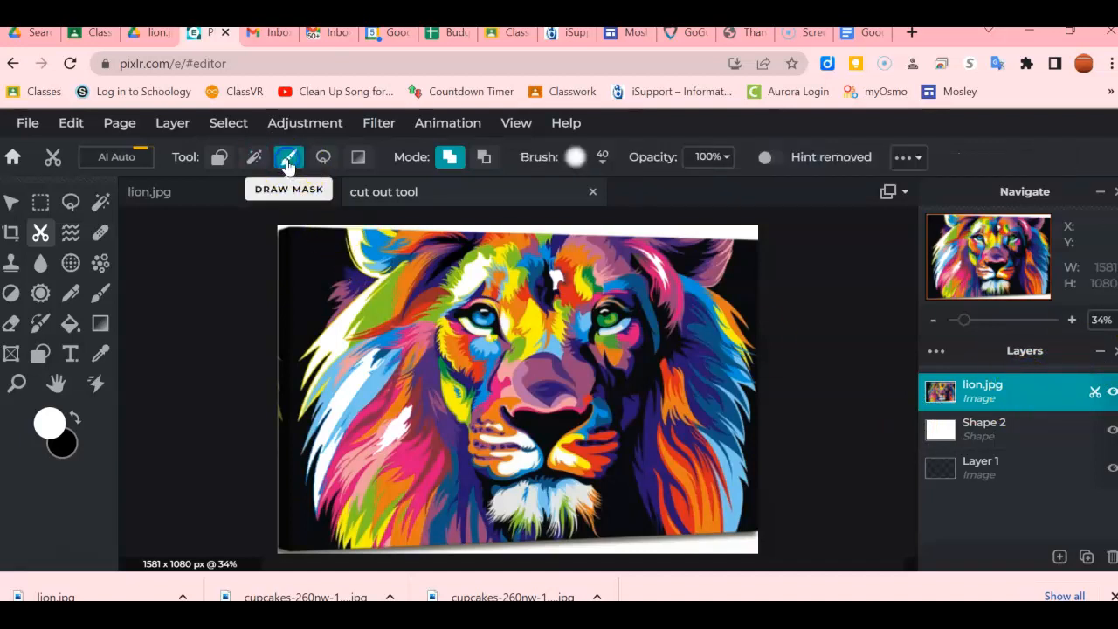
mouse_move(707, 342)
left_mouse_down()
mouse_move(638, 384)
mouse_move(619, 464)
mouse_move(712, 402)
left_mouse_up()
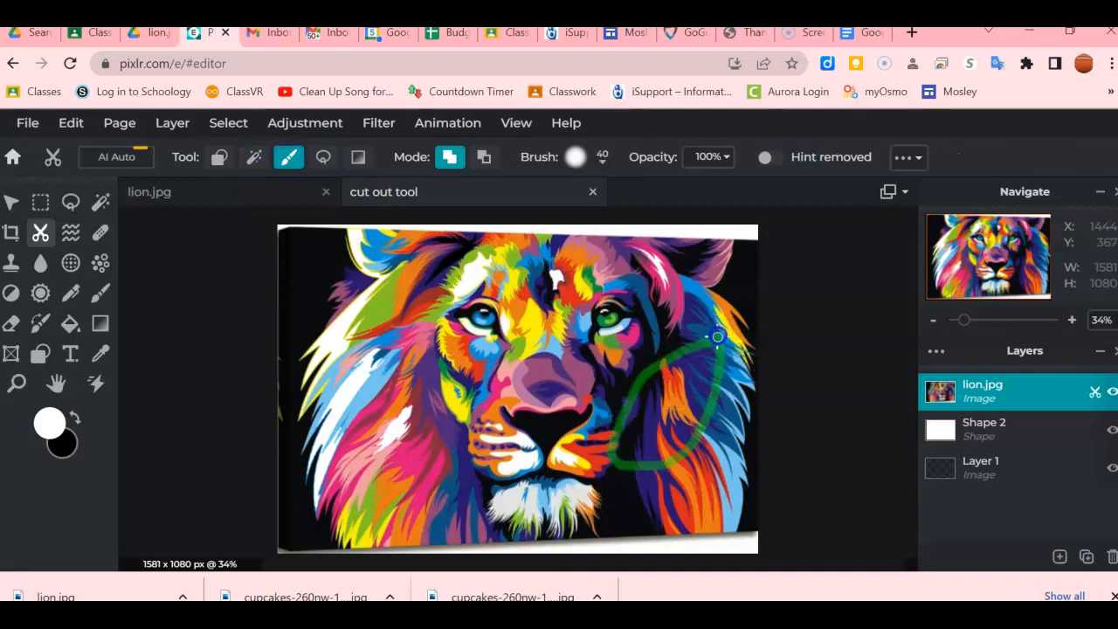
left_click_drag(714, 333, 714, 333)
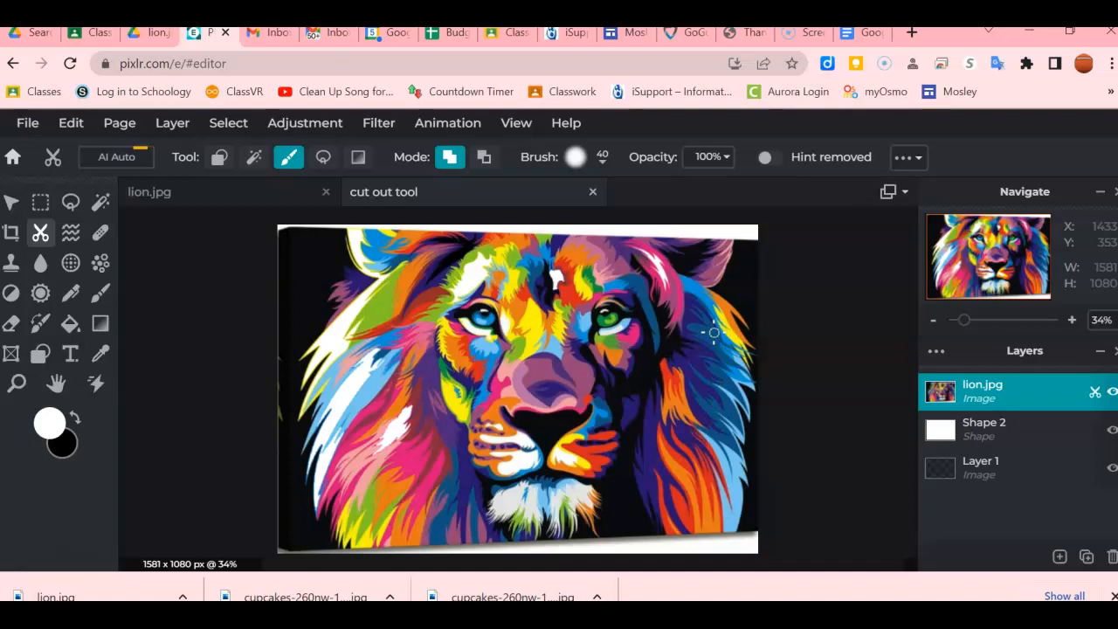
mouse_move(686, 341)
left_mouse_down()
mouse_move(609, 459)
mouse_move(684, 468)
mouse_move(700, 370)
mouse_move(685, 337)
left_mouse_up()
left_click(171, 126)
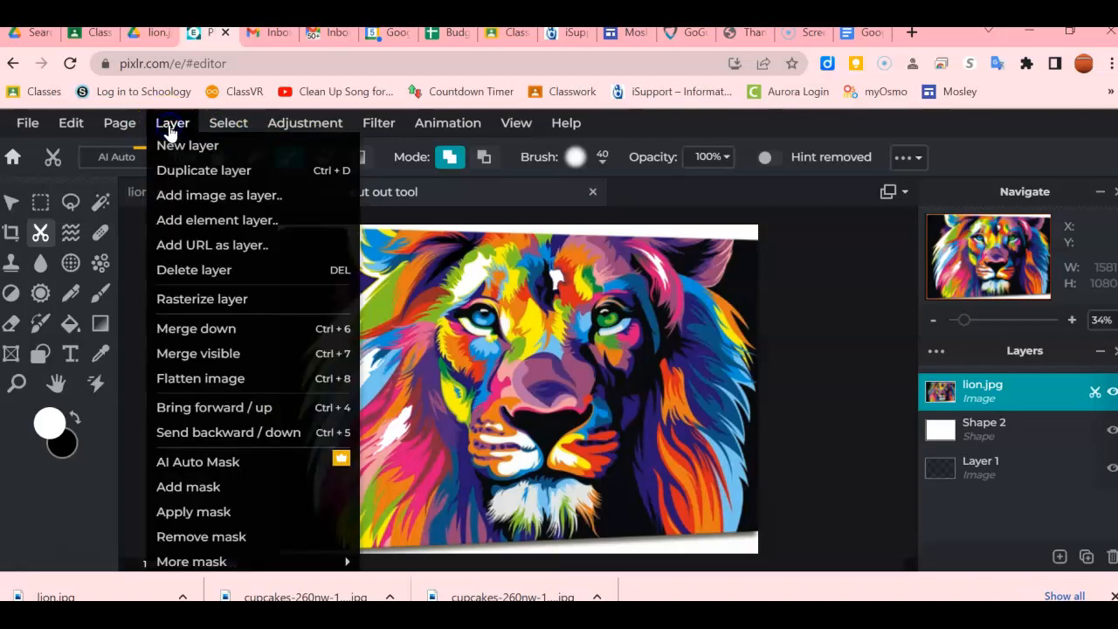
left_click(190, 196)
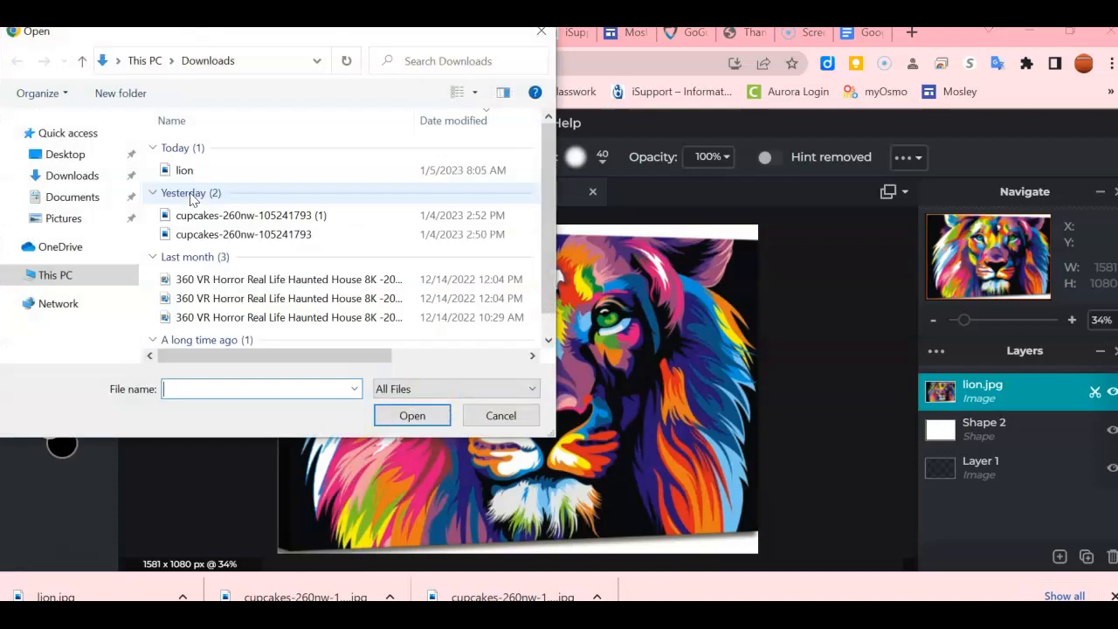
left_click(201, 216)
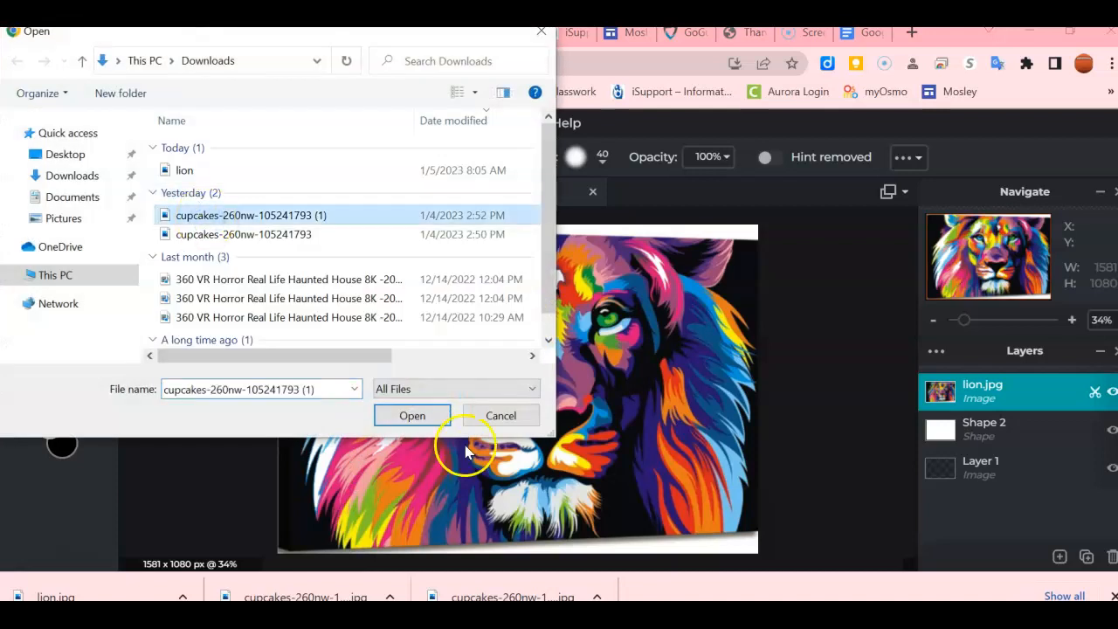
left_click(413, 416)
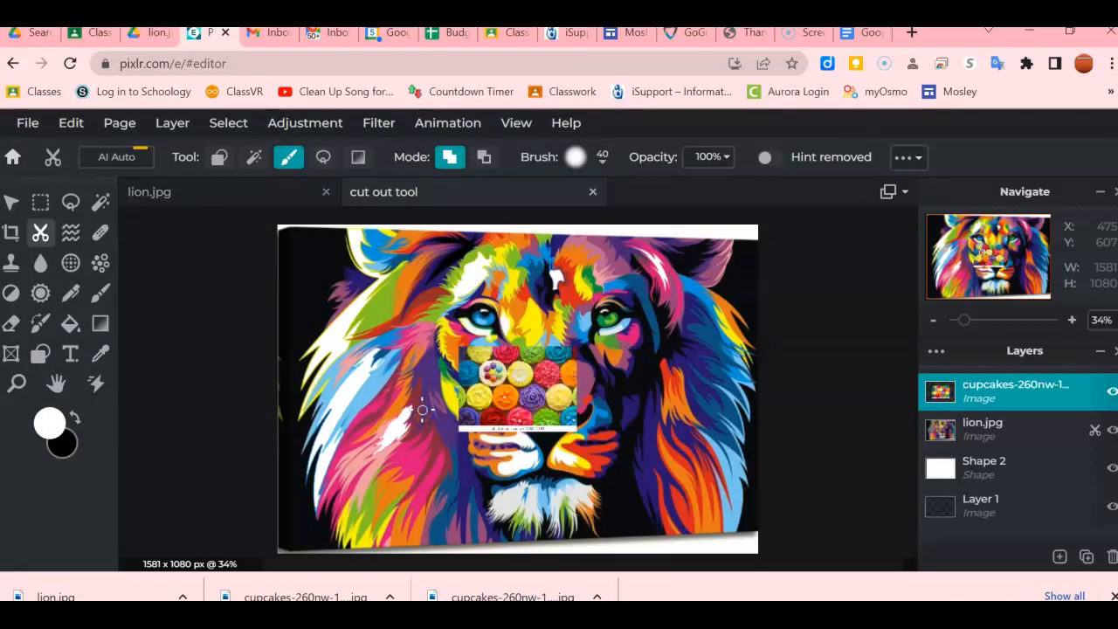
- Enlarge the cupcakes layer to 1499 × 1077 px at X 66, Y 20 so it covers most of the lion
left_click(11, 202)
left_click_drag(459, 345, 299, 266)
left_click_drag(578, 432, 755, 535)
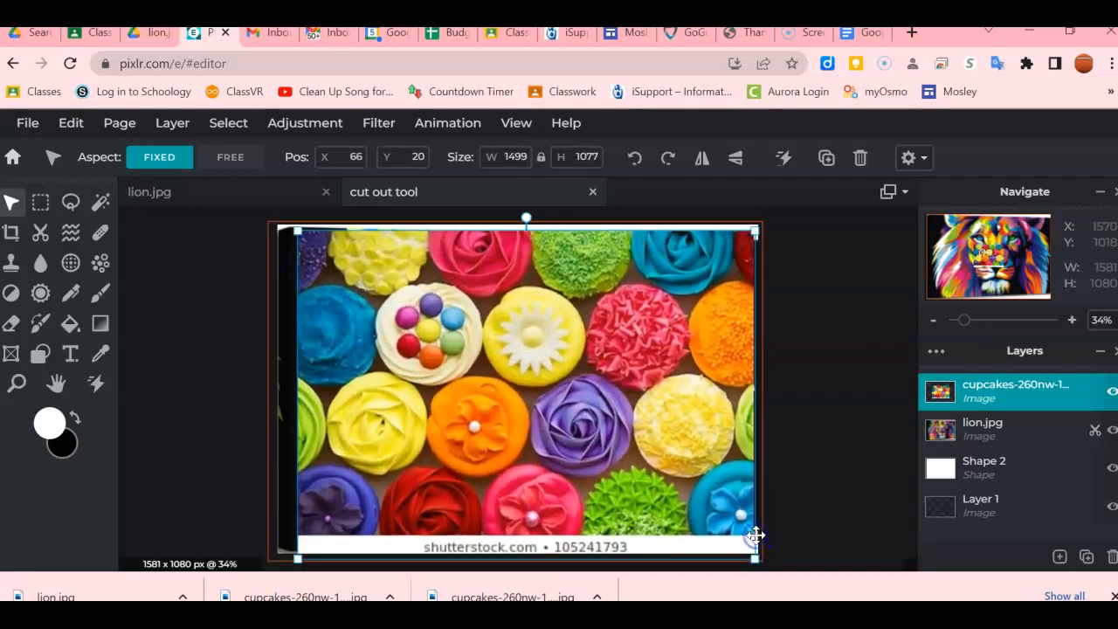
- Crop the canvas to 1581 × 1021 px, cutting off the white watermark strip below the cupcakes
left_click(12, 235)
left_click_drag(512, 553, 517, 533)
key("Return")
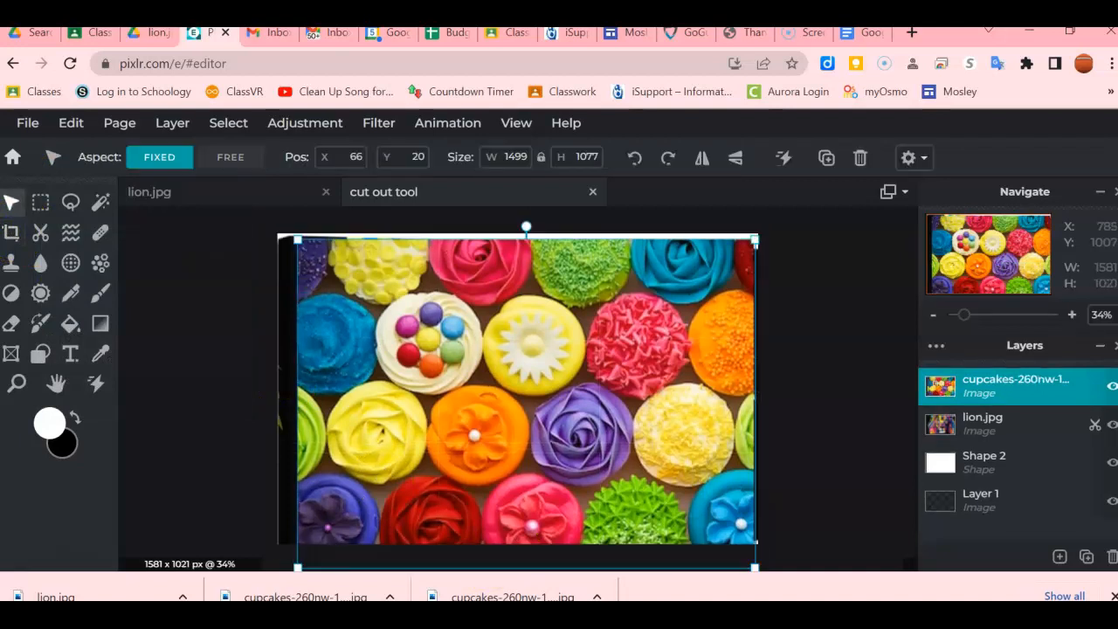
- Try freehand draw mask loops in add mode that keep only the painted parts of the cupcakes layer, and undo them
left_click(40, 233)
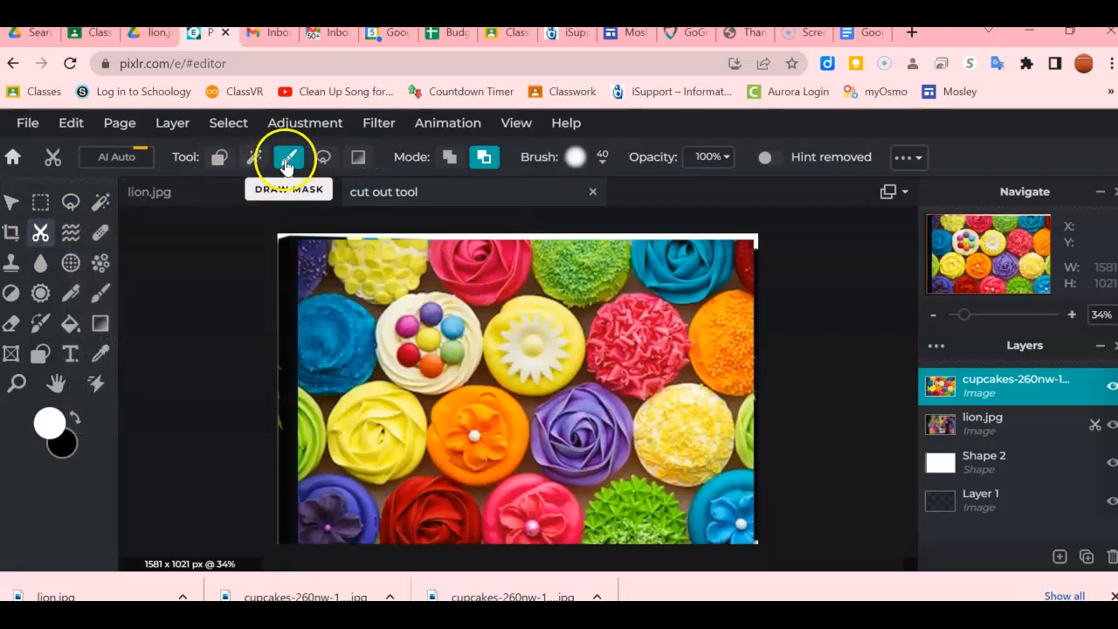
left_click(448, 157)
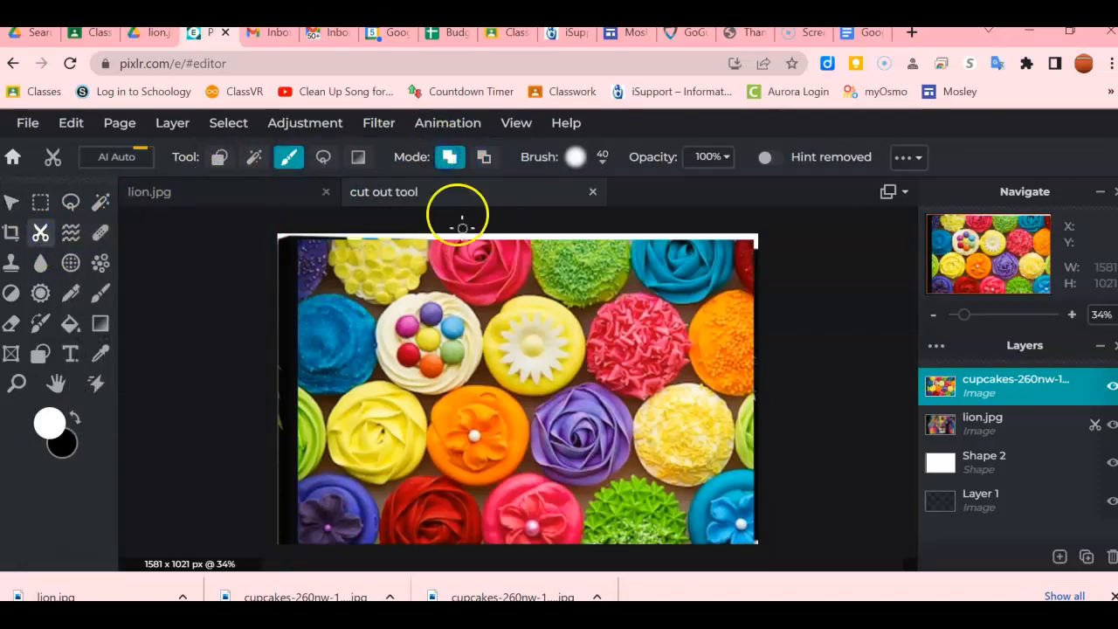
mouse_move(516, 319)
left_mouse_down()
mouse_move(428, 413)
mouse_move(592, 455)
mouse_move(473, 428)
mouse_move(388, 358)
mouse_move(443, 271)
mouse_move(551, 323)
mouse_move(364, 395)
mouse_move(316, 429)
left_mouse_up()
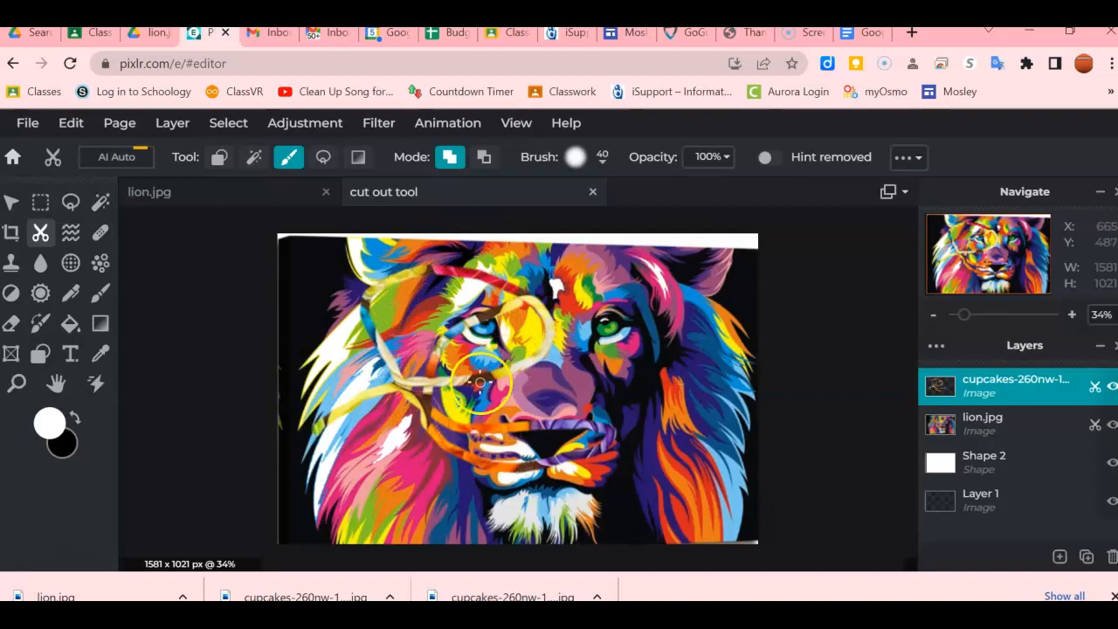
left_click(77, 127)
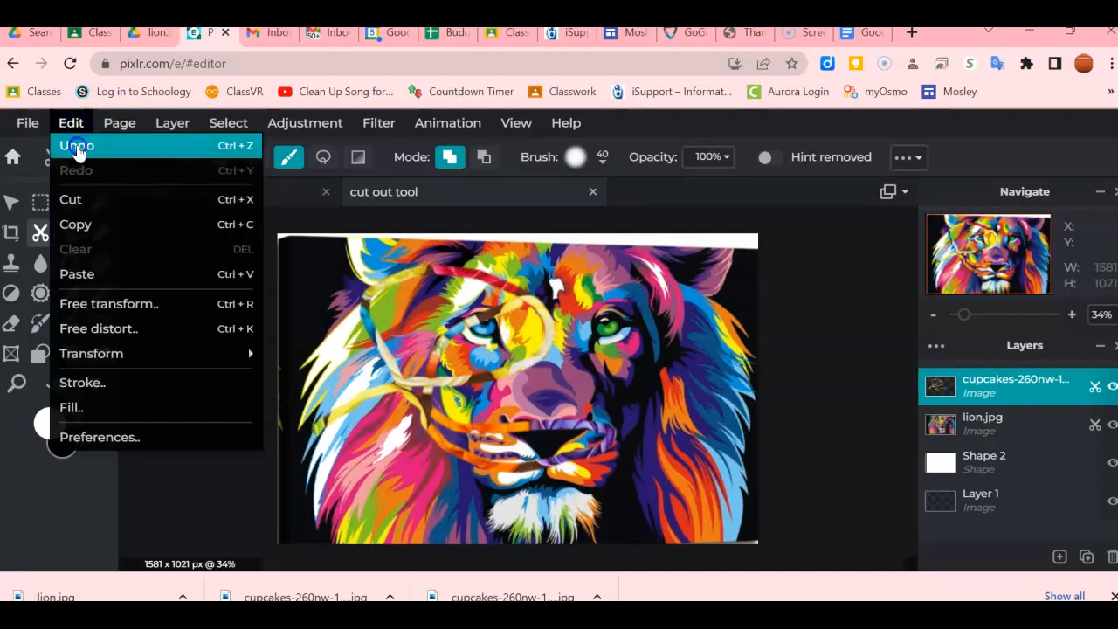
left_click(77, 146)
- Paint freehand strokes across the middle cupcakes with the draw mask in remove mode to reveal the lion underneath
left_click(485, 158)
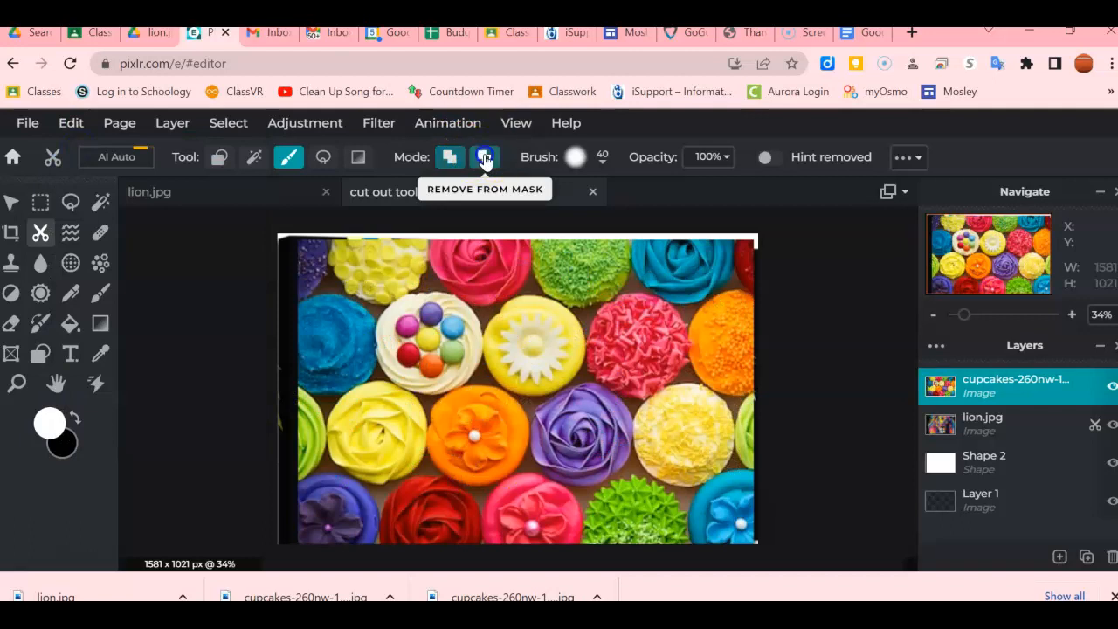
mouse_move(550, 292)
left_mouse_down()
mouse_move(448, 411)
mouse_move(595, 410)
mouse_move(432, 313)
mouse_move(410, 317)
mouse_move(509, 351)
mouse_move(406, 442)
mouse_move(565, 412)
mouse_move(535, 341)
mouse_move(522, 341)
mouse_move(658, 306)
left_mouse_up()
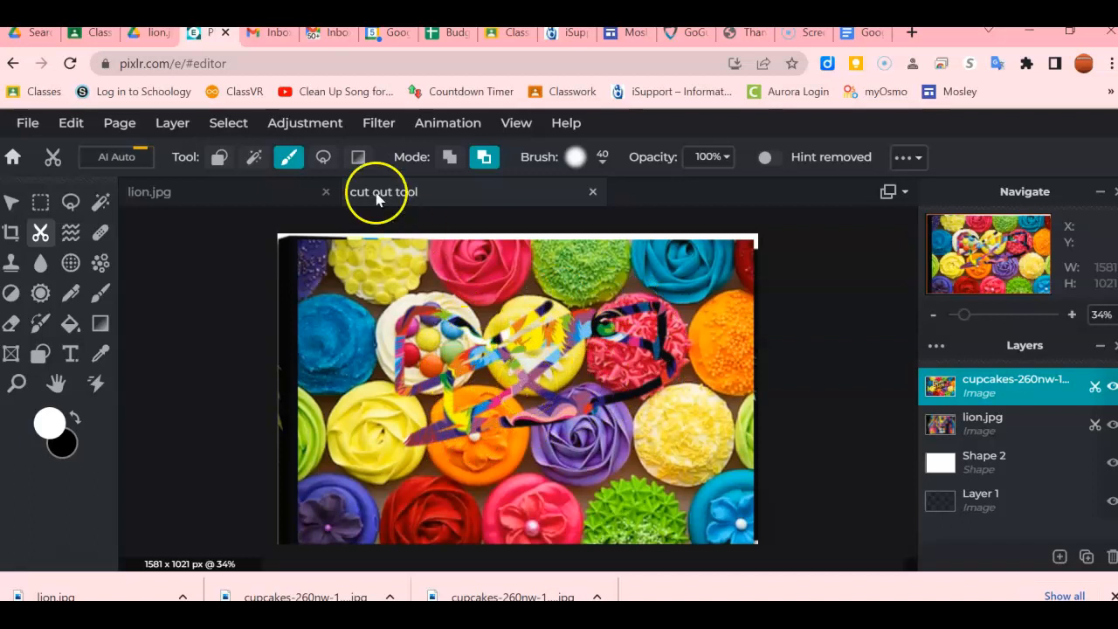
- Cut an irregular area between the pale yellow and candy-topped cupcakes out of the layer using the lasso mask in remove mode
left_click(323, 158)
mouse_move(344, 261)
left_mouse_down()
mouse_move(394, 318)
mouse_move(449, 277)
left_mouse_up()
left_click_drag(342, 275, 341, 272)
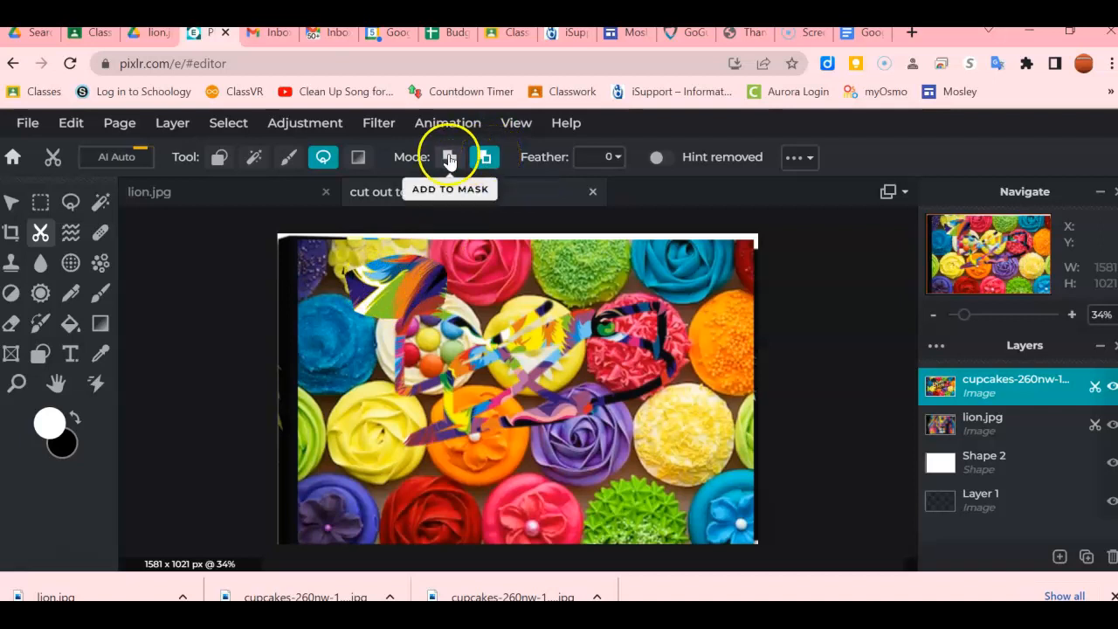
- Try the lasso mask in add mode near the upper teal cupcake, and cut an irregular area out between it and the orange one in remove mode
left_click(450, 157)
mouse_move(677, 258)
left_mouse_down()
mouse_move(644, 306)
mouse_move(673, 267)
left_mouse_up()
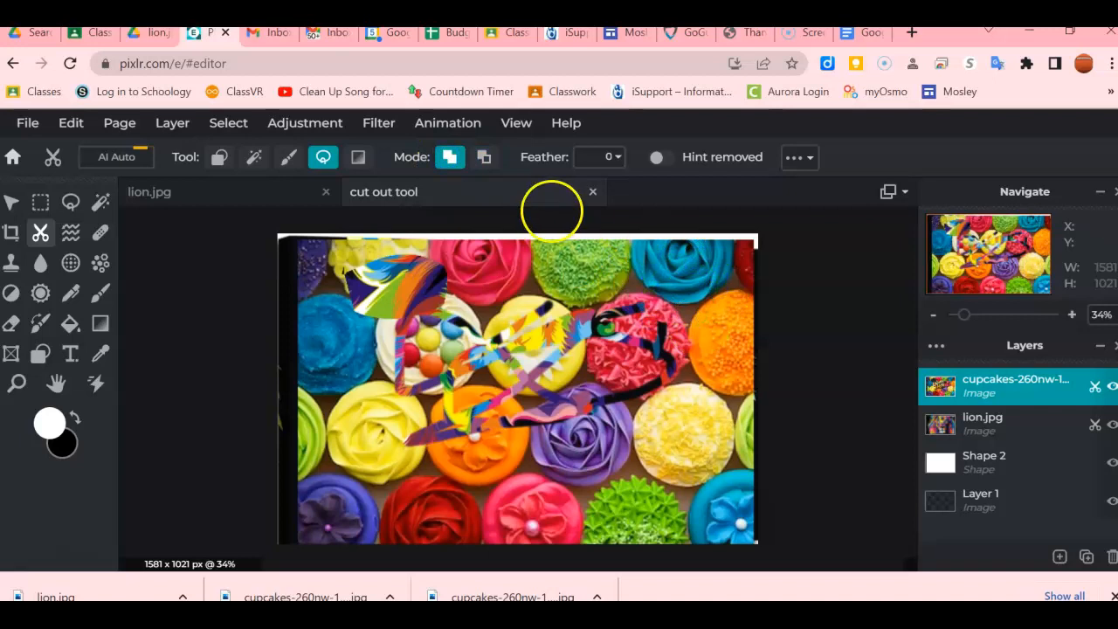
left_click(485, 159)
mouse_move(699, 270)
left_mouse_down()
mouse_move(727, 312)
mouse_move(706, 271)
left_mouse_up()
- Remove matching color areas from the upper pink cupcake and the lower yellow rose cupcake with the magic mask in remove mode
left_click(255, 157)
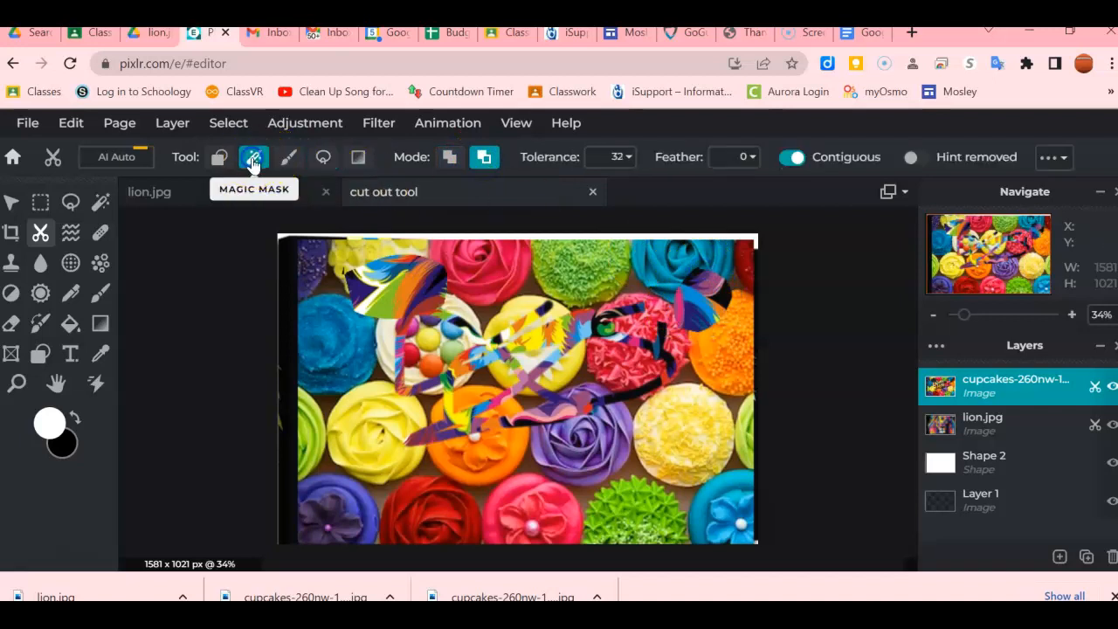
left_click(511, 254)
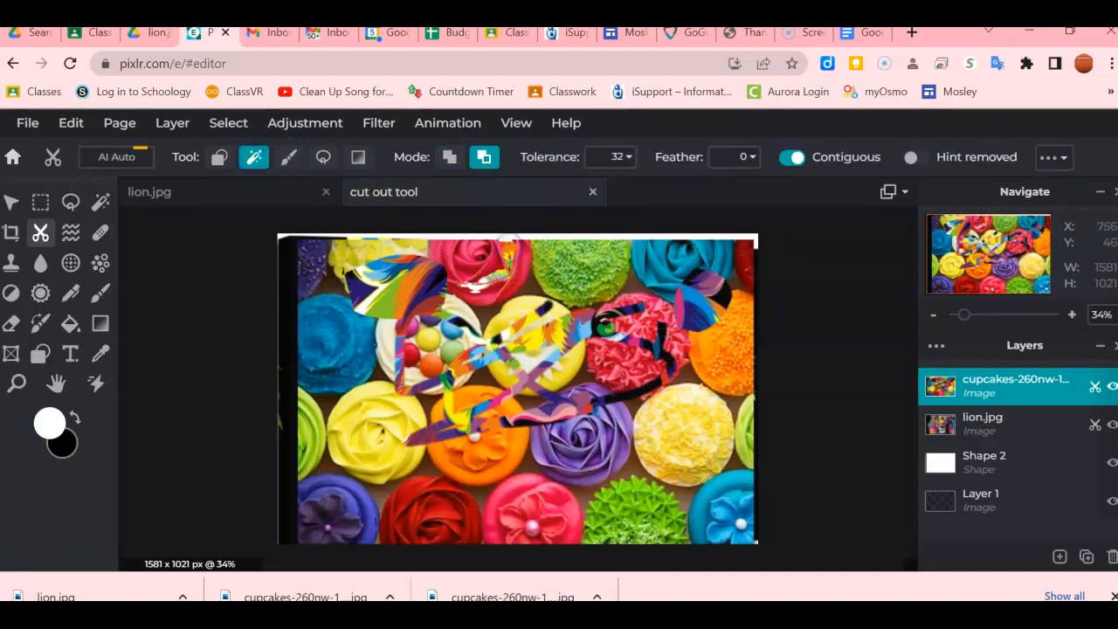
left_click(363, 447)
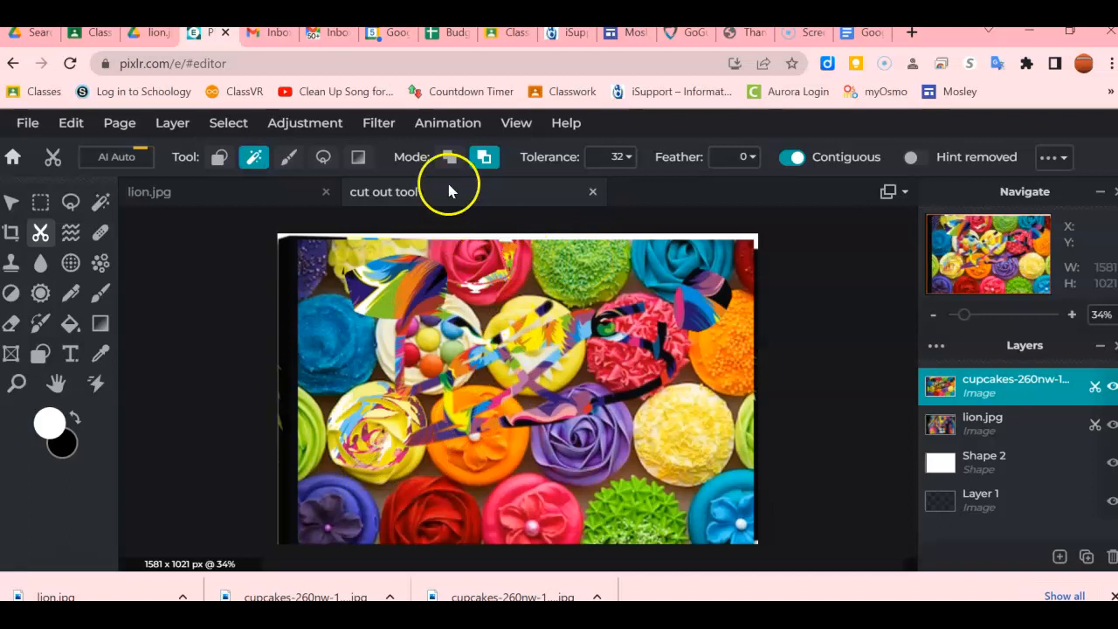